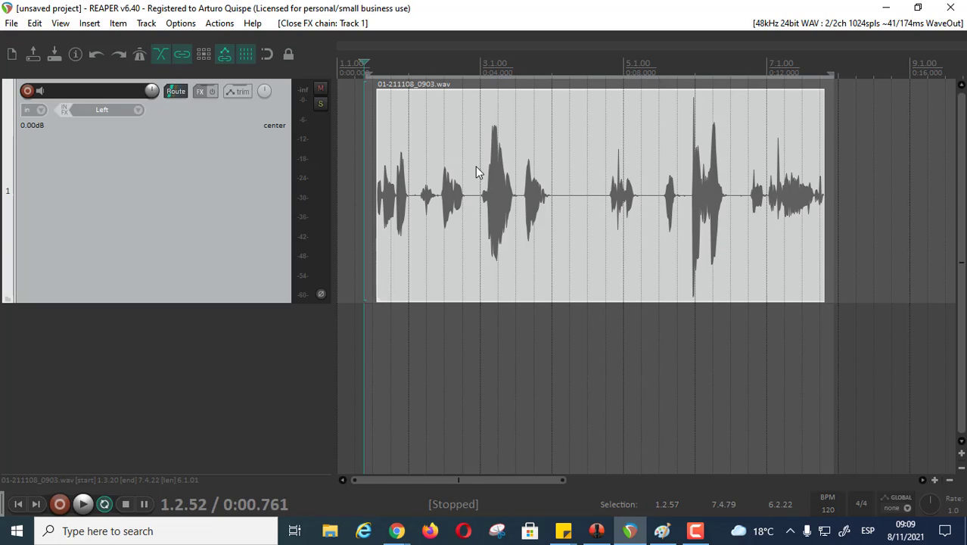
- Listen to the start of the uncompressed voice recording on track 1 and stop playback
key("space")
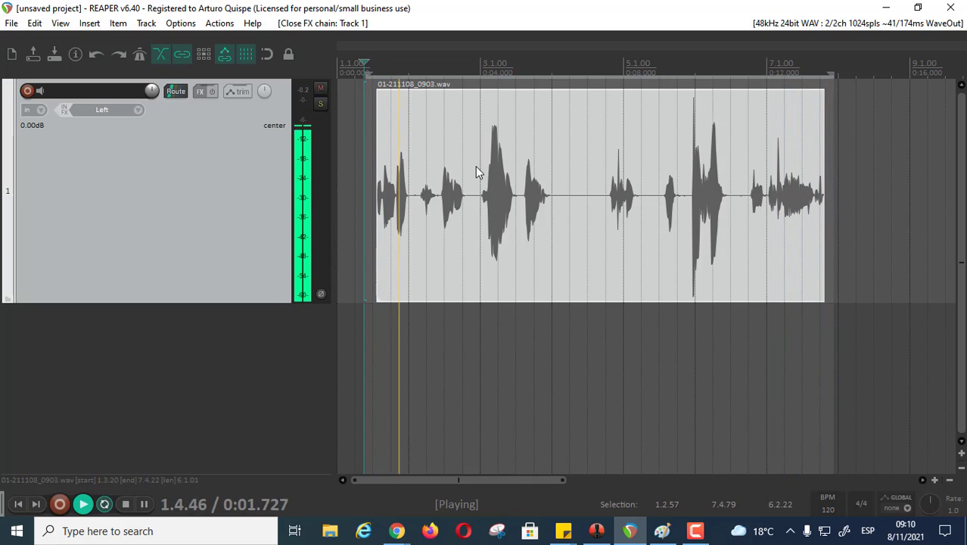
key("space")
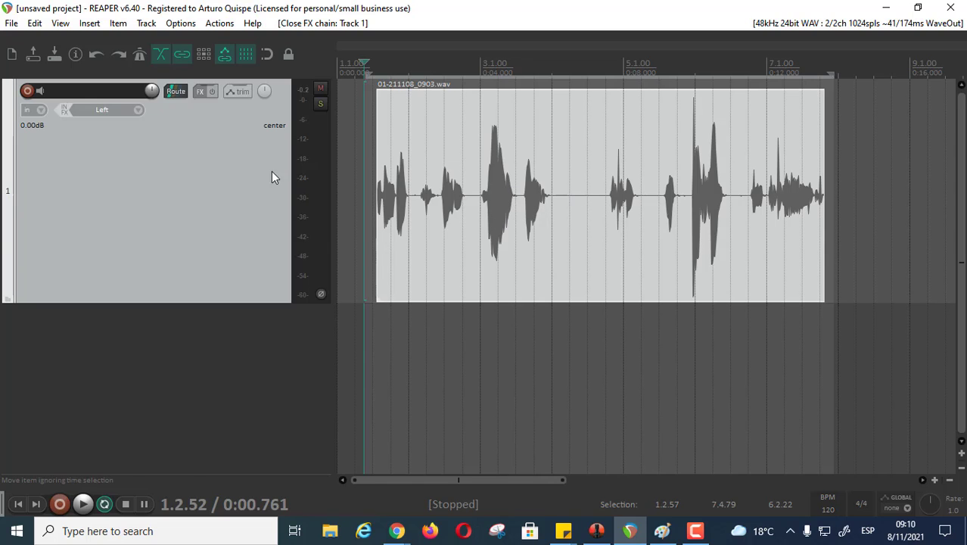
- Add the Cockos ReaComp compressor to track 1 and slightly enlarge its effects window
left_click(199, 92)
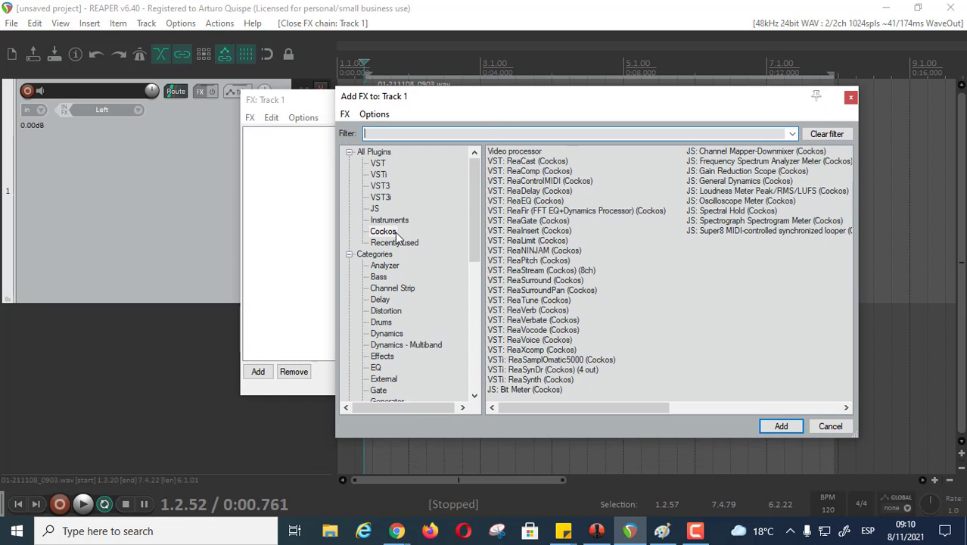
left_click(393, 233)
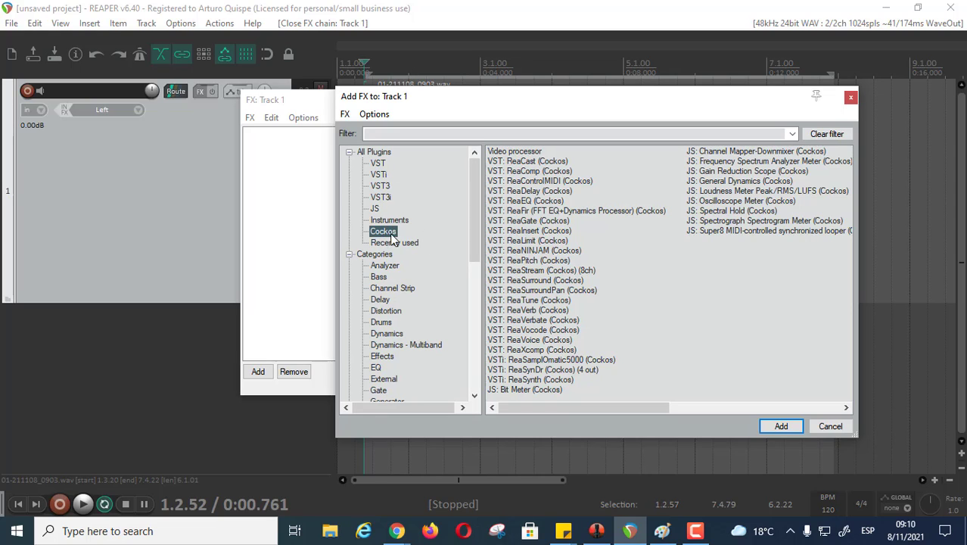
left_click(527, 171)
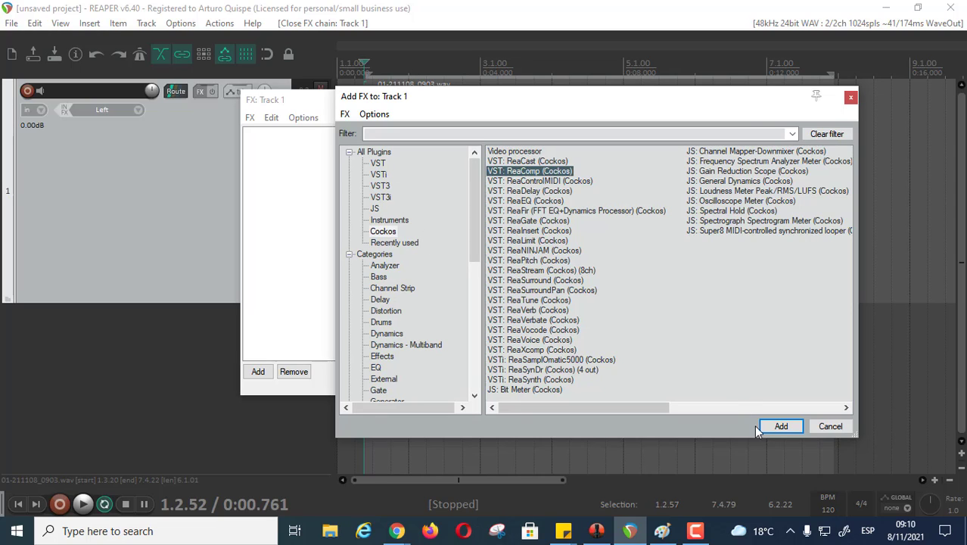
left_click(781, 426)
left_click_drag(539, 111, 387, 153)
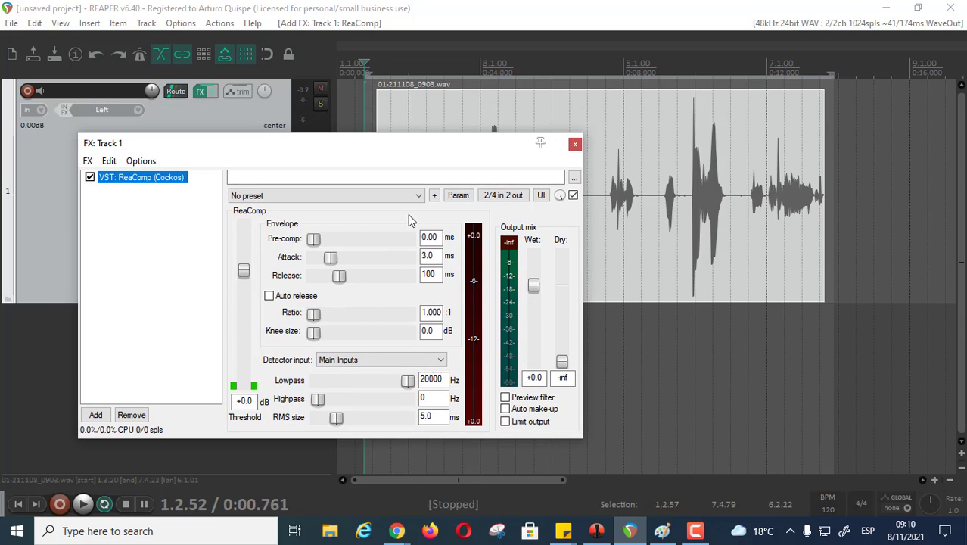
left_click_drag(361, 136, 366, 136)
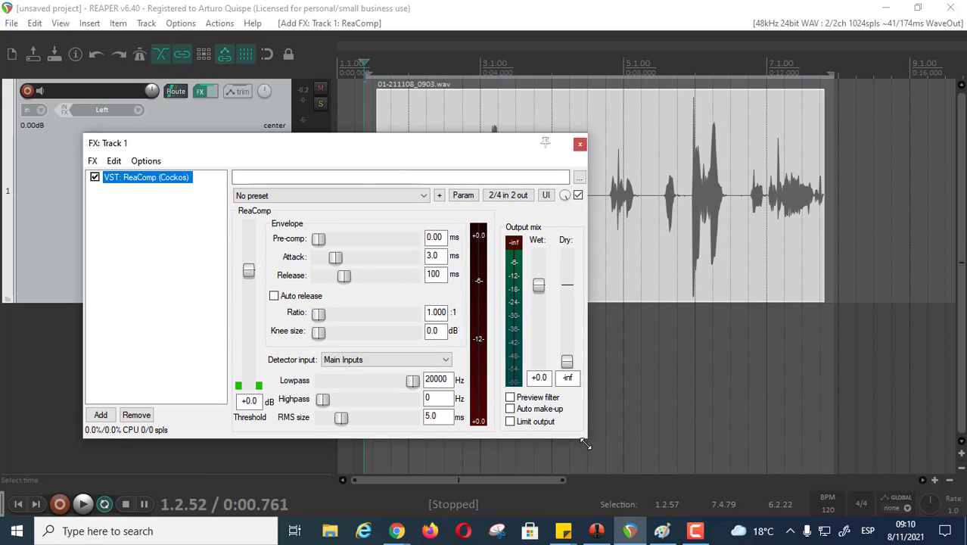
left_click_drag(585, 443, 600, 461)
left_click_drag(420, 150, 446, 151)
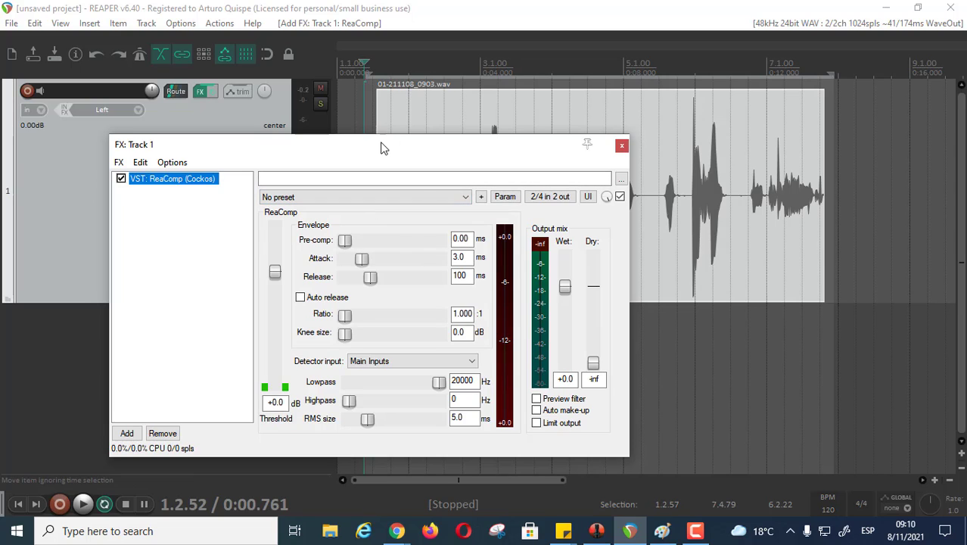
- Set ReaComp's compression ratio to 8:1 and reposition the effects window
double_click(462, 314)
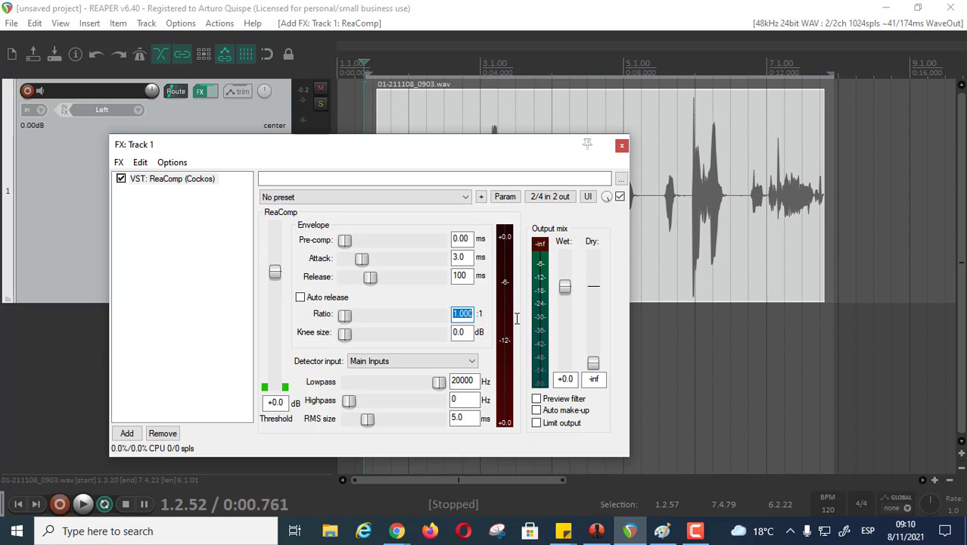
type("8")
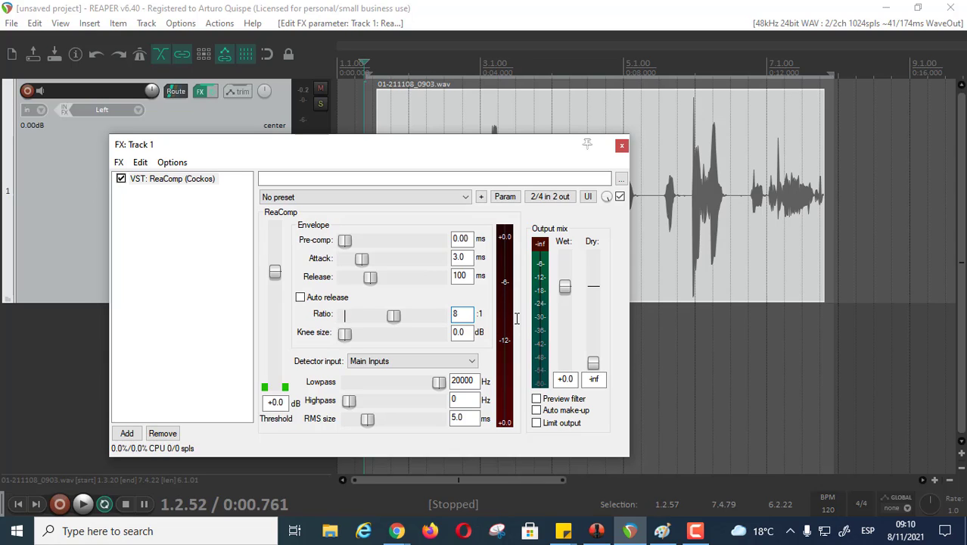
left_click(464, 333)
left_click_drag(399, 148, 615, 115)
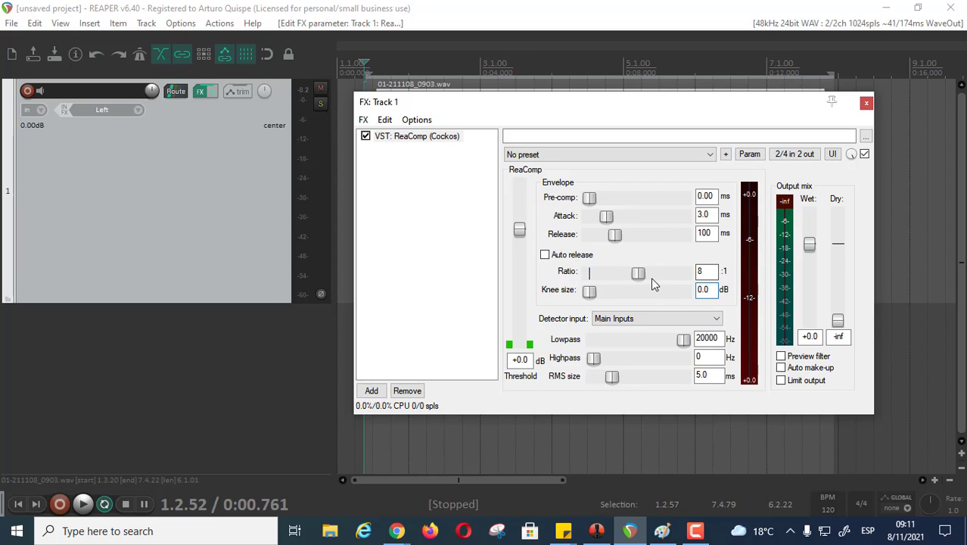
- Try a compression ratio of 63:1 in ReaComp and return it to 8:1
left_click_drag(653, 284, 680, 277)
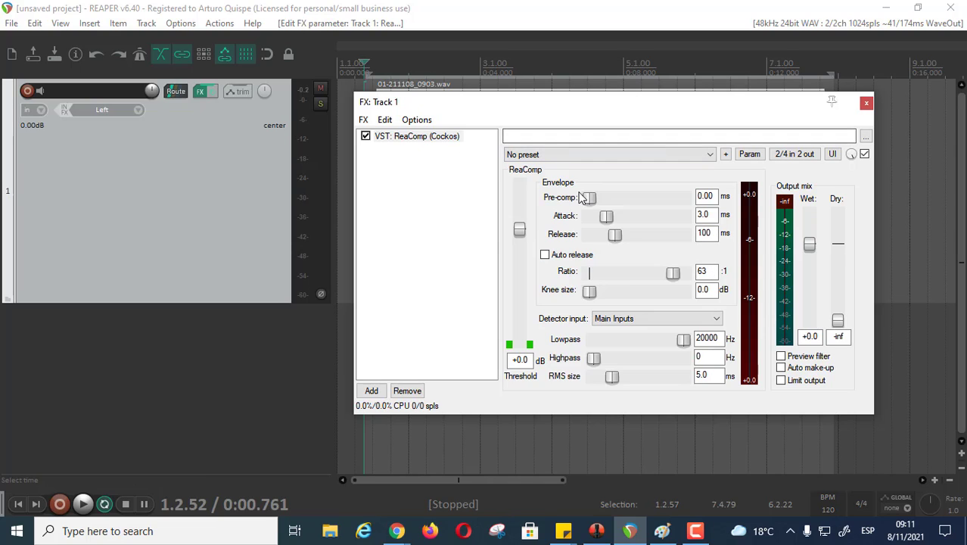
double_click(702, 271)
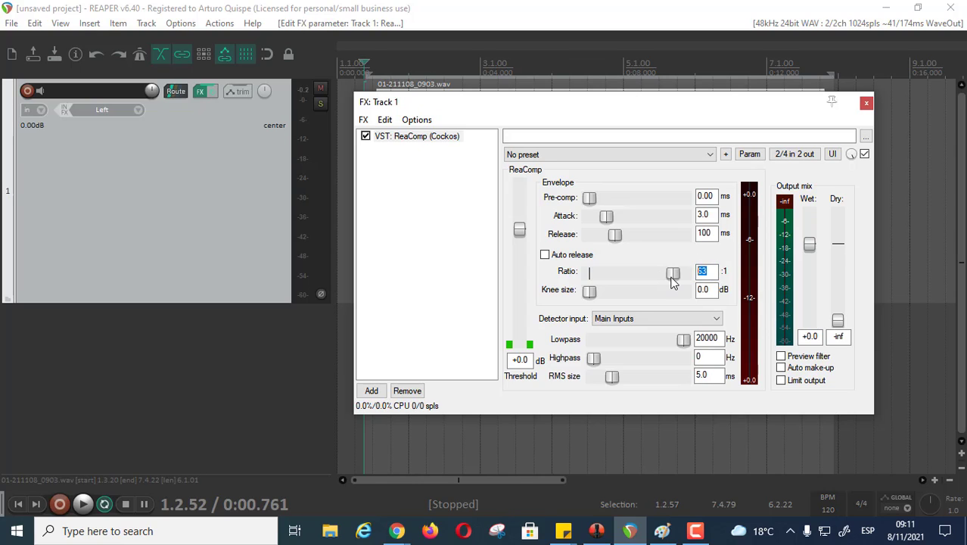
type("8")
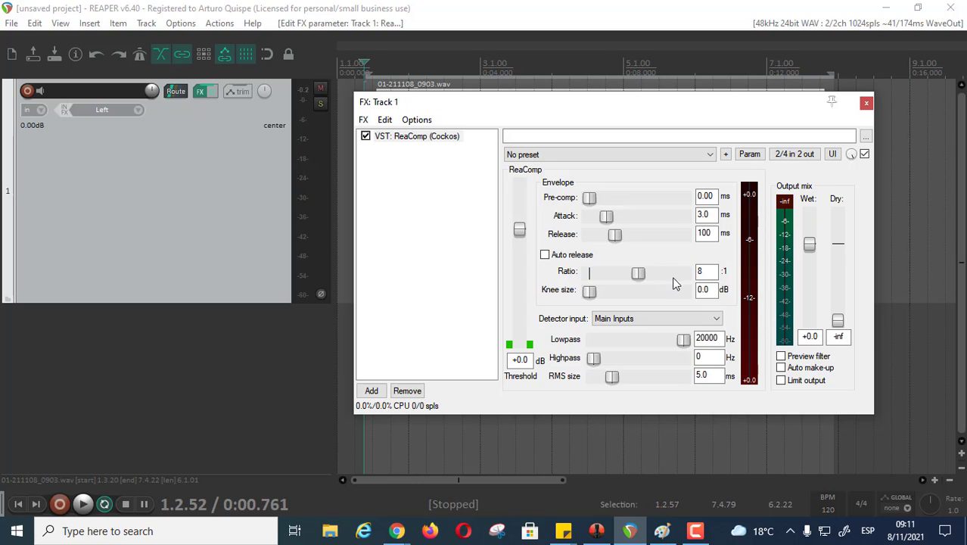
key("Tab")
- Set ReaComp's attack time to 0 ms and reposition the effects window over the arrangement
double_click(715, 216)
type("0")
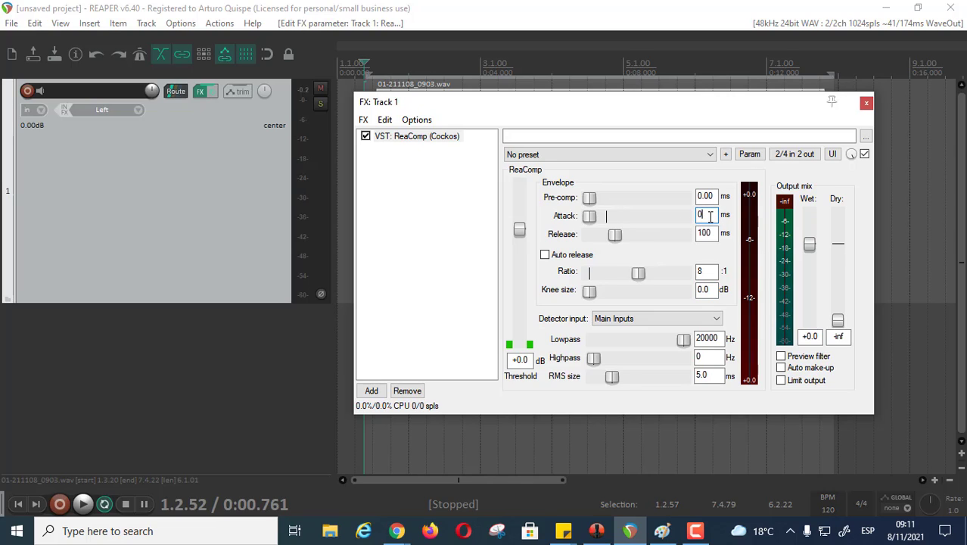
left_click_drag(676, 112, 357, 159)
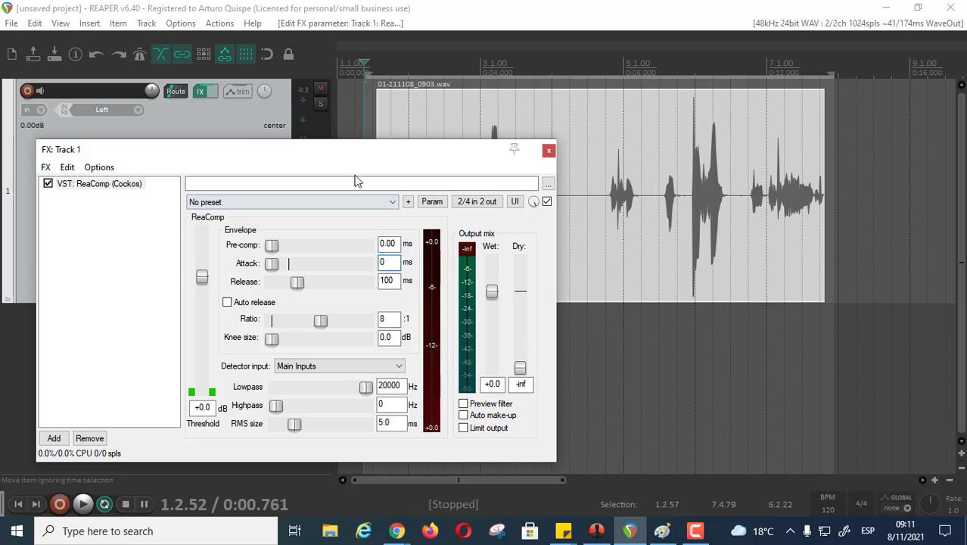
left_click_drag(450, 149, 566, 89)
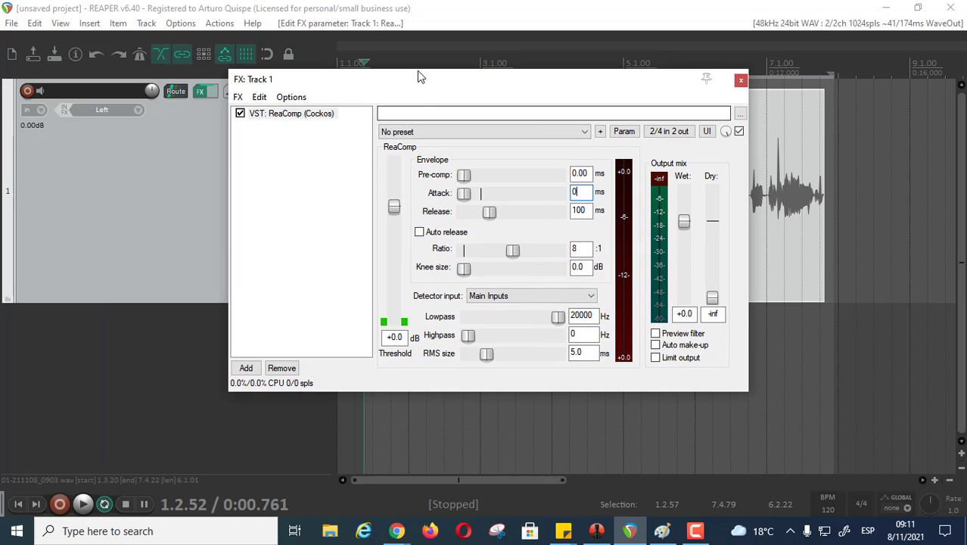
- Play the recording through ReaComp to check its input and output level meters, and stop playback
left_click_drag(417, 71, 410, 134)
key("space")
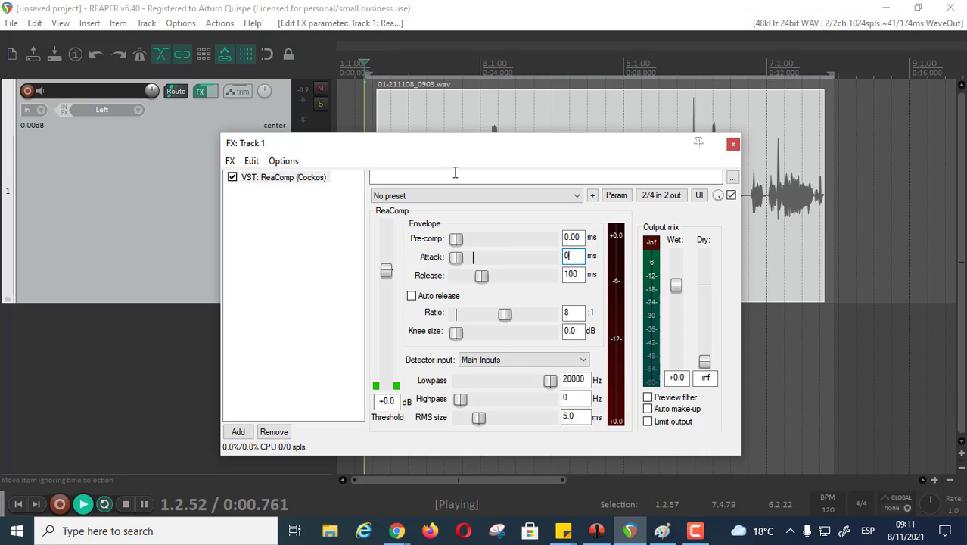
left_click_drag(517, 143, 573, 57)
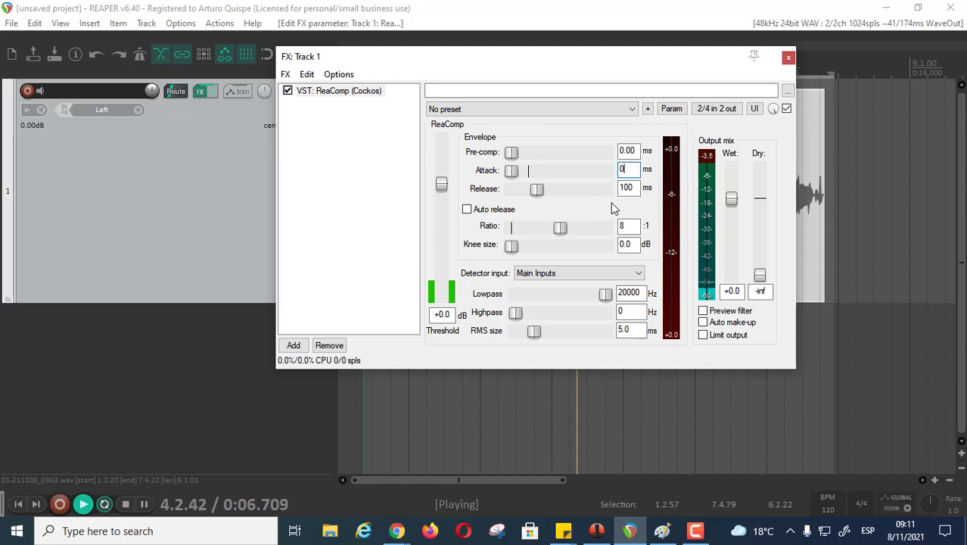
key("space")
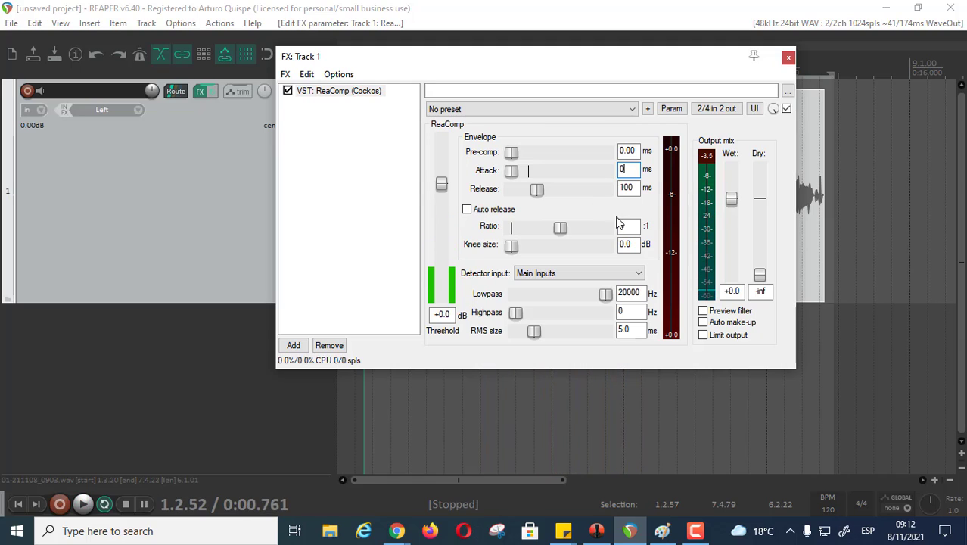
left_click_drag(605, 68, 554, 94)
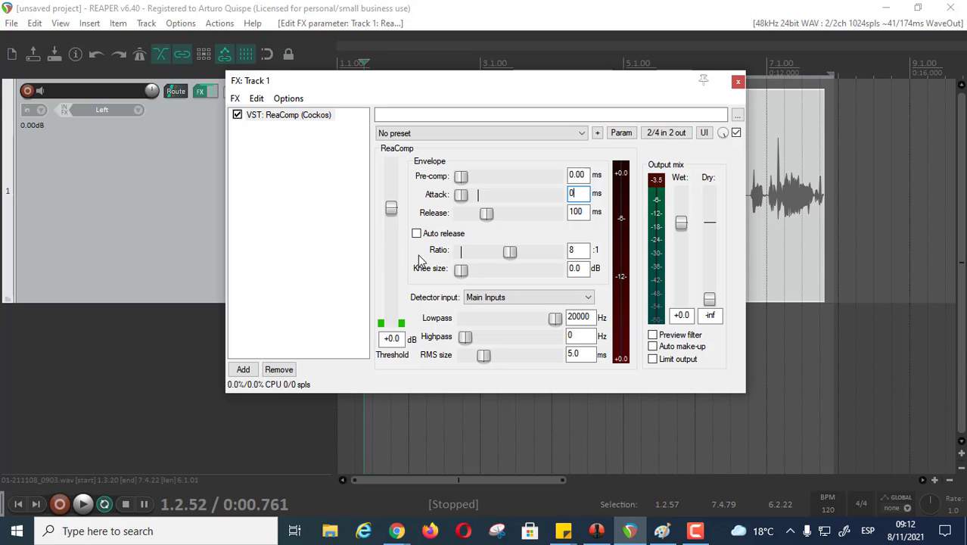
left_click_drag(484, 87, 688, 84)
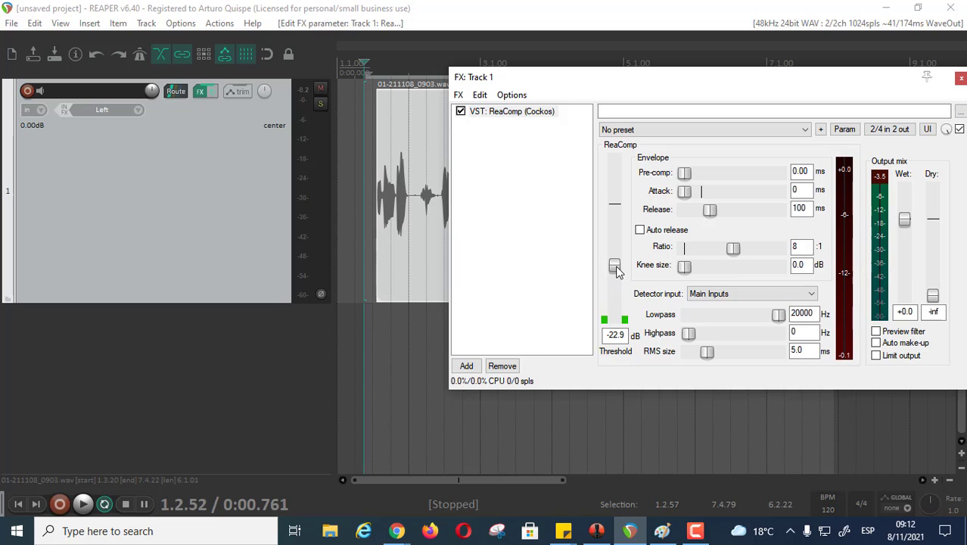
left_click_drag(681, 81, 350, 122)
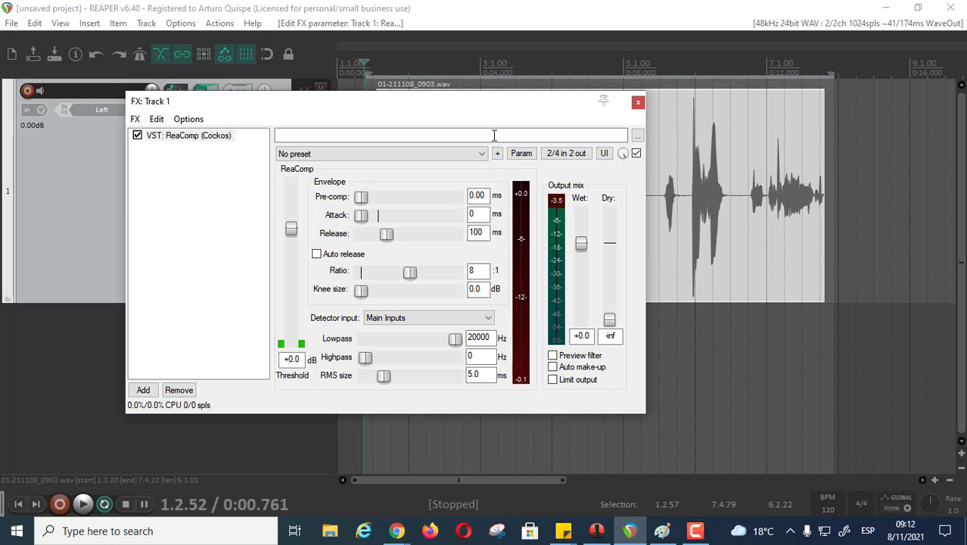
left_click_drag(454, 106, 643, 105)
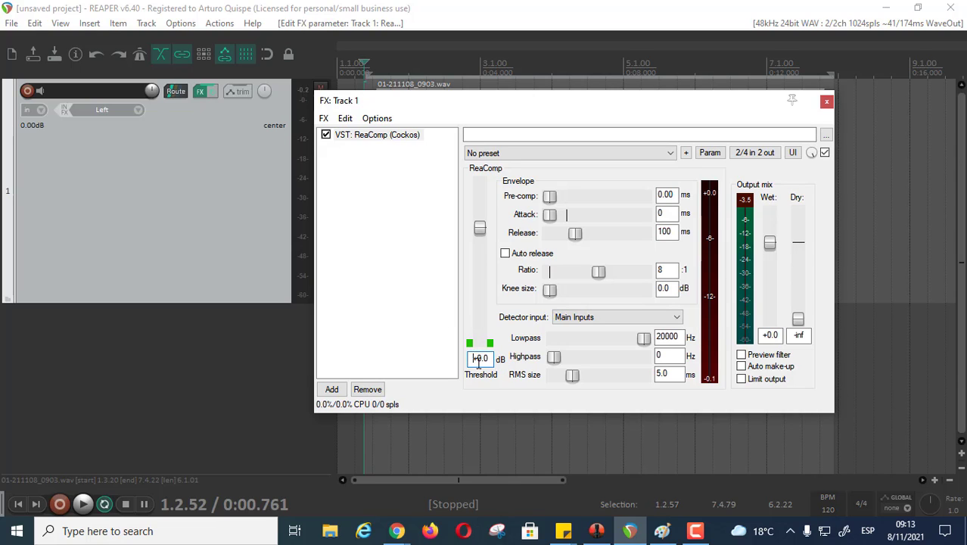
left_click_drag(629, 99, 770, 69)
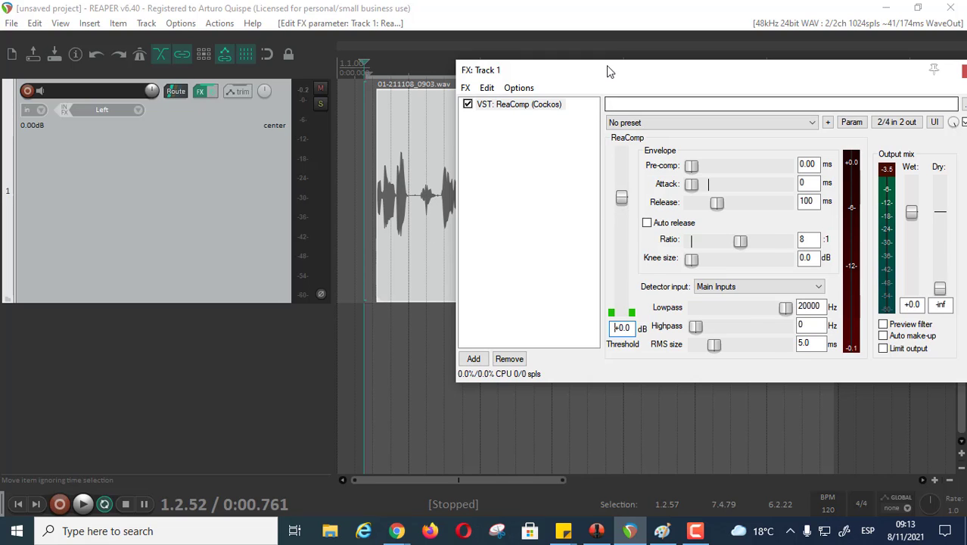
- Lower ReaComp's threshold to -22.5 dB while auditioning the recording, and fine-tune it to -20.4 dB with playback stopped
left_click_drag(607, 70, 550, 105)
key("space")
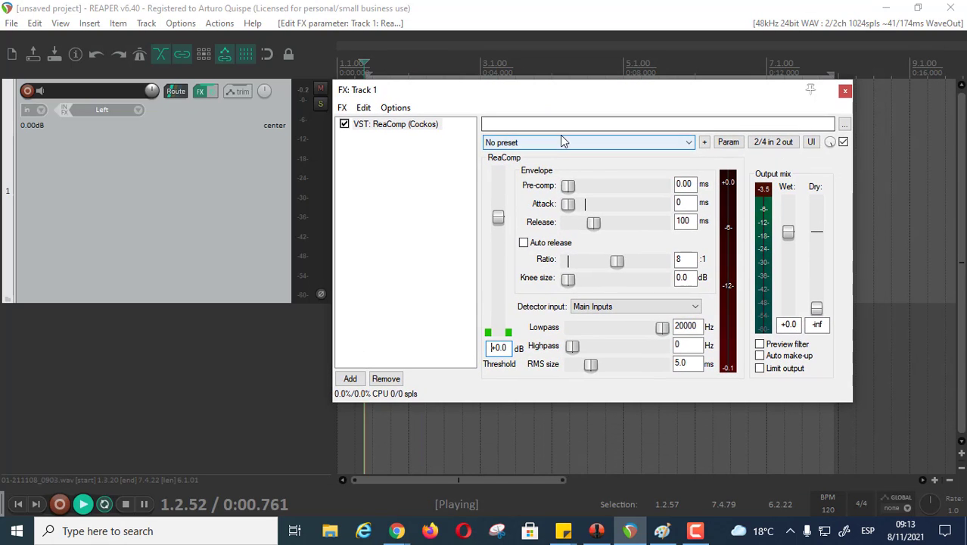
left_click_drag(498, 217, 499, 283)
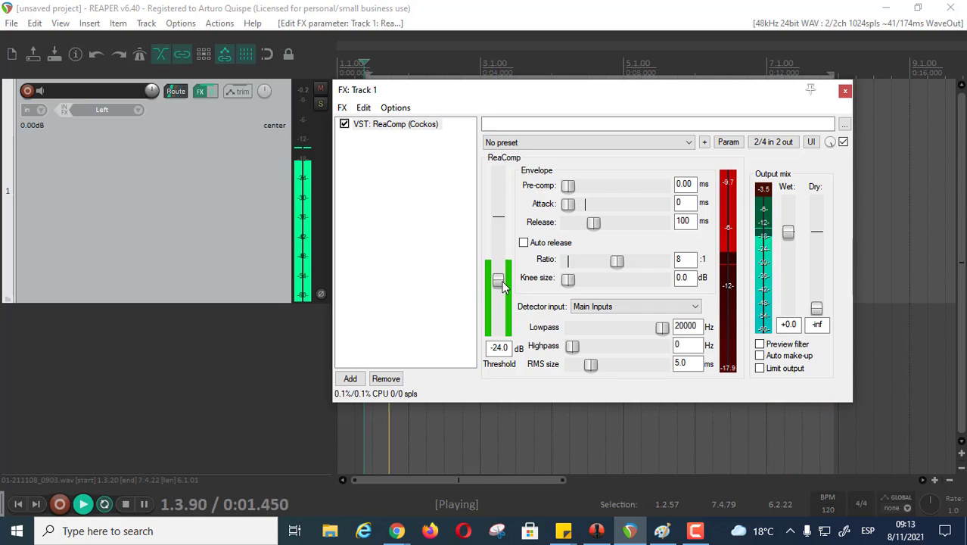
left_click_drag(500, 287, 505, 282)
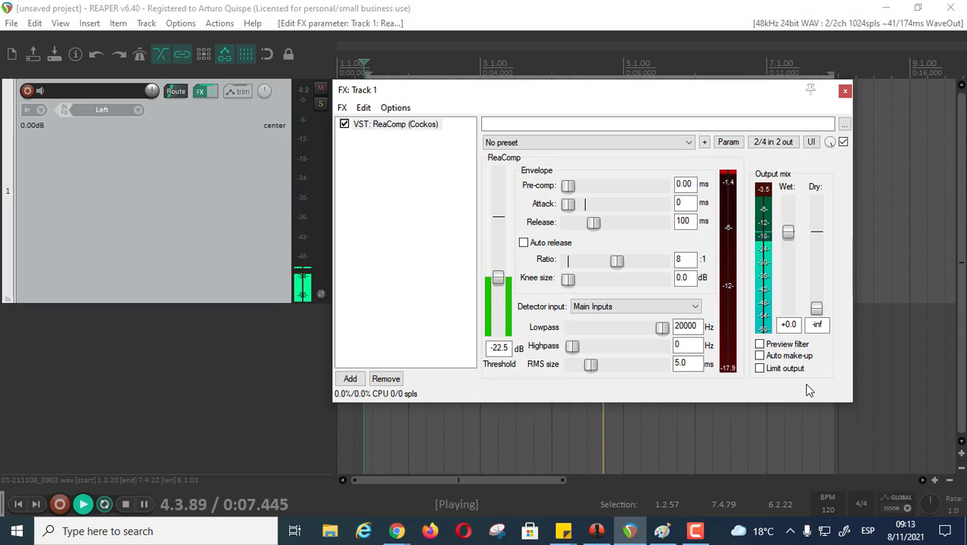
left_click_drag(639, 98, 326, 55)
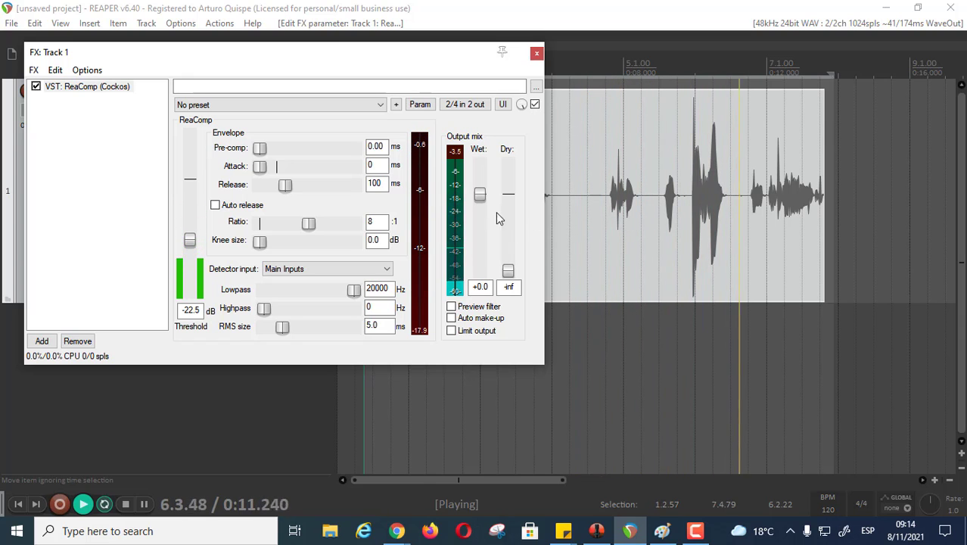
left_click_drag(401, 56, 620, 132)
key("space")
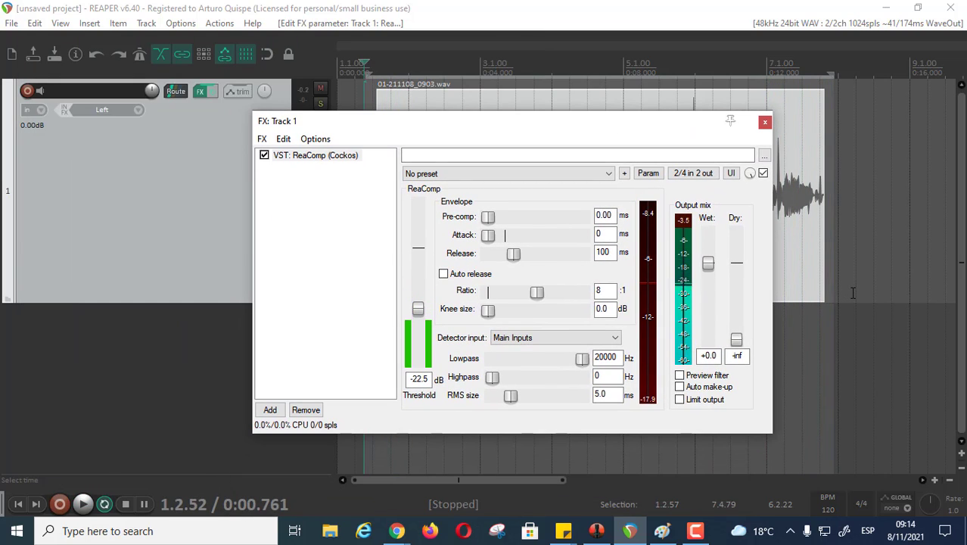
left_click_drag(562, 135, 365, 61)
left_click_drag(222, 238, 222, 233)
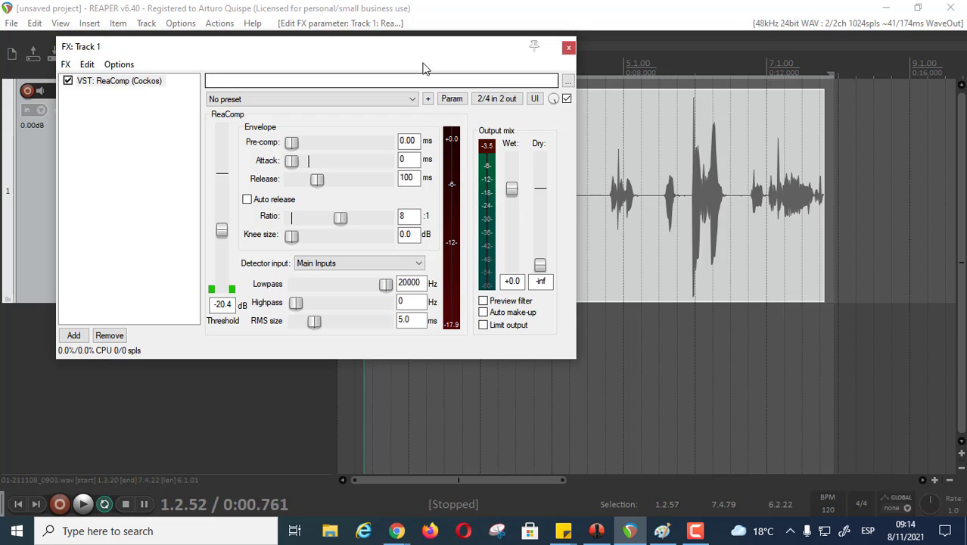
- Move the ReaComp effects window off the waveform and close it to return to the arrangement
left_click_drag(420, 50, 435, 152)
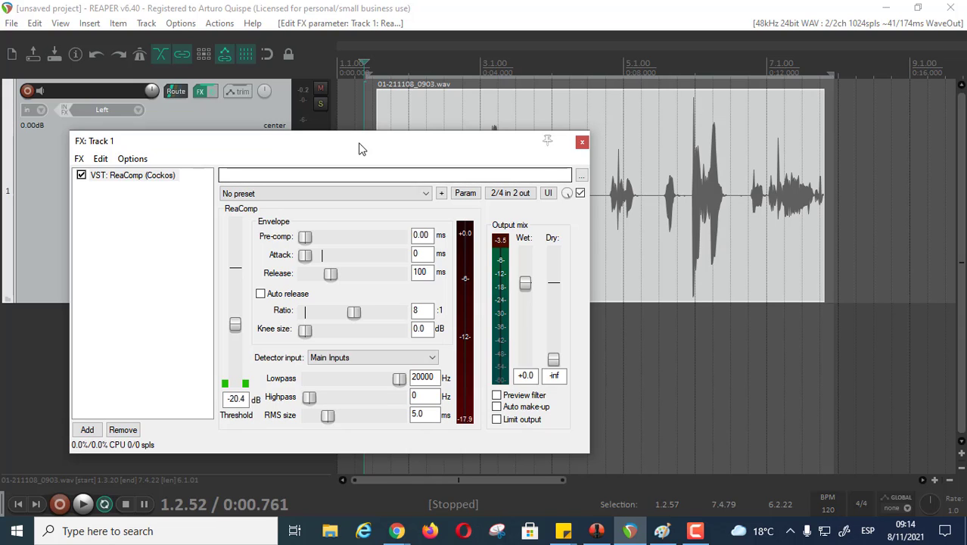
left_click_drag(361, 149, 614, 132)
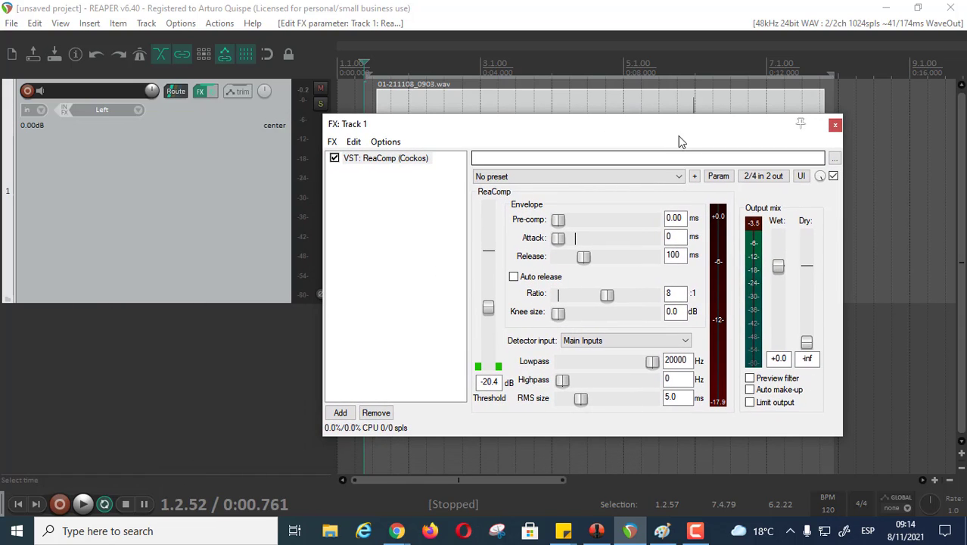
left_click_drag(680, 125, 422, 151)
left_click(573, 143)
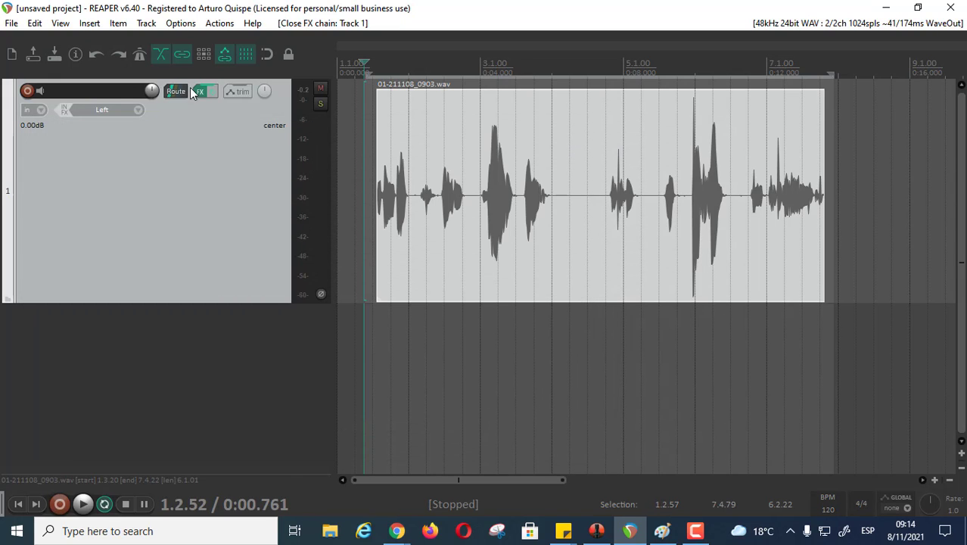
scroll(384, 168, "down", 5)
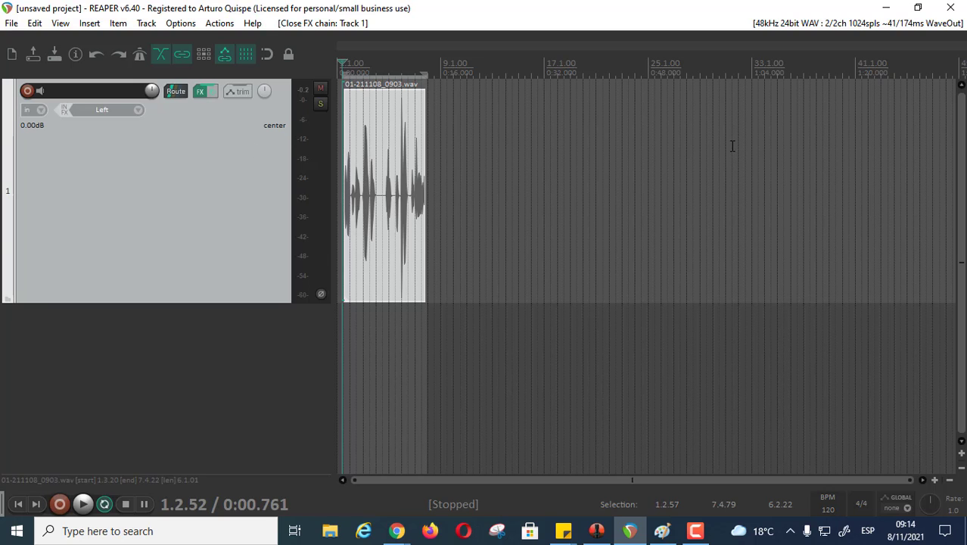
- Reopen track 1's ReaComp window, place it clear of the waveform and audition the recording briefly
left_click(203, 91)
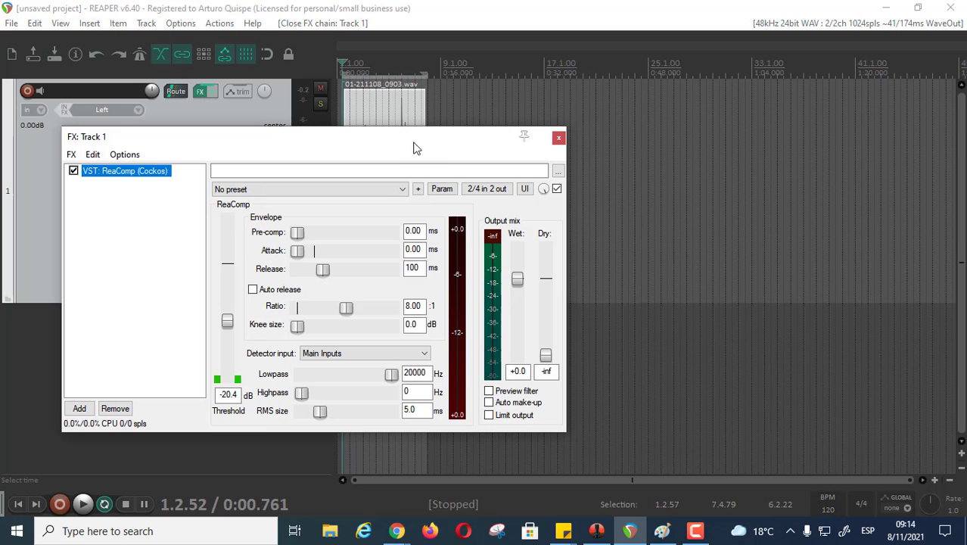
left_click_drag(415, 147, 748, 89)
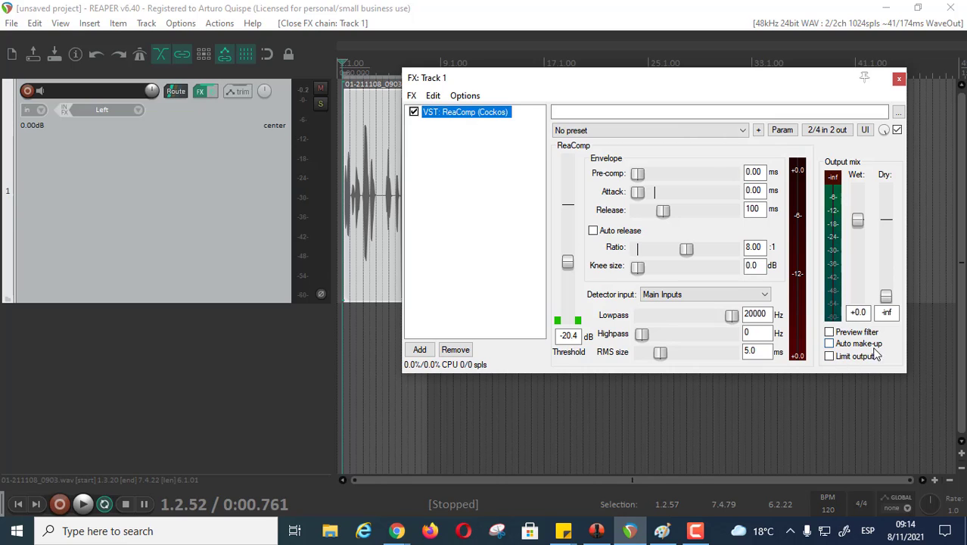
left_click_drag(473, 85, 485, 78)
key("space")
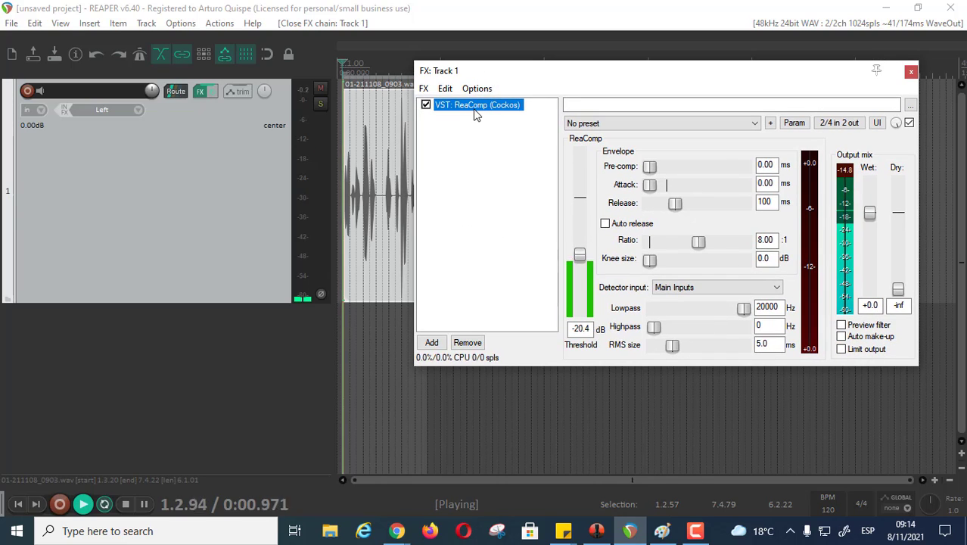
key("space")
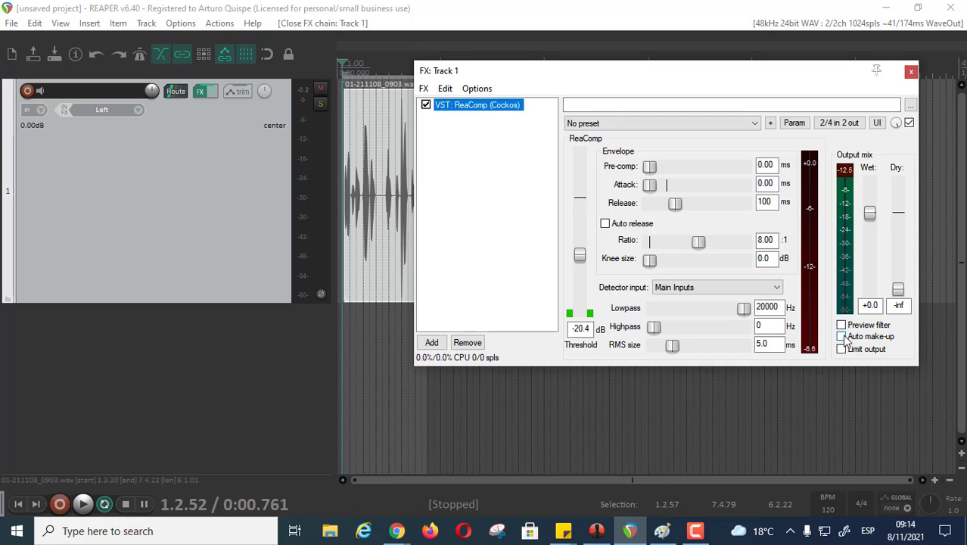
- Enable ReaComp's auto make-up and audition the recording with it, stopping playback and moving the effects window off the waveform
left_click(842, 338)
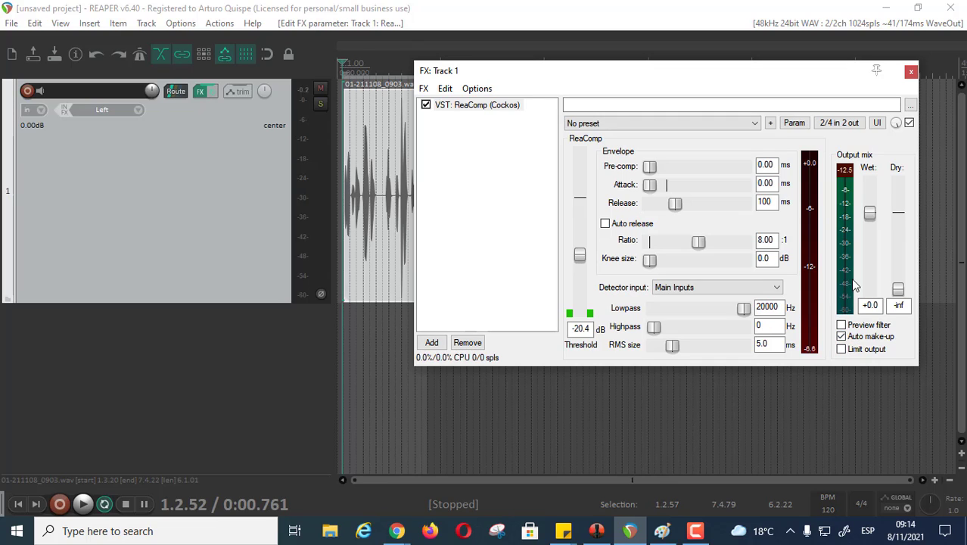
key("space")
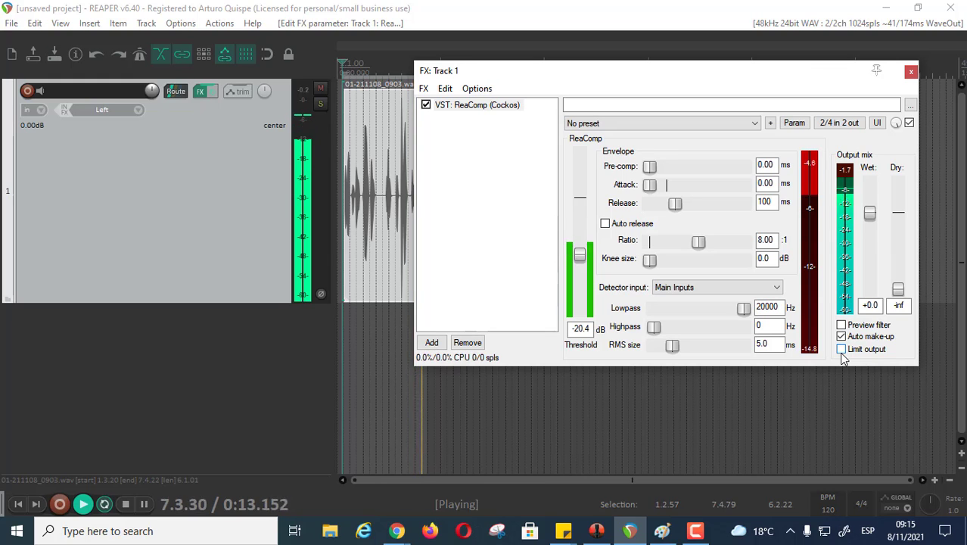
key("space")
key("space")
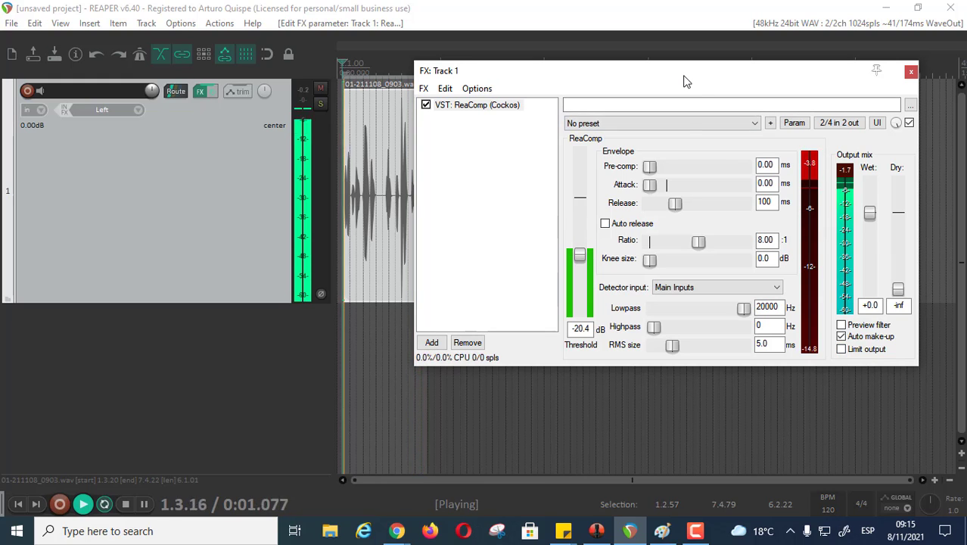
key("space")
left_click_drag(684, 80, 721, 85)
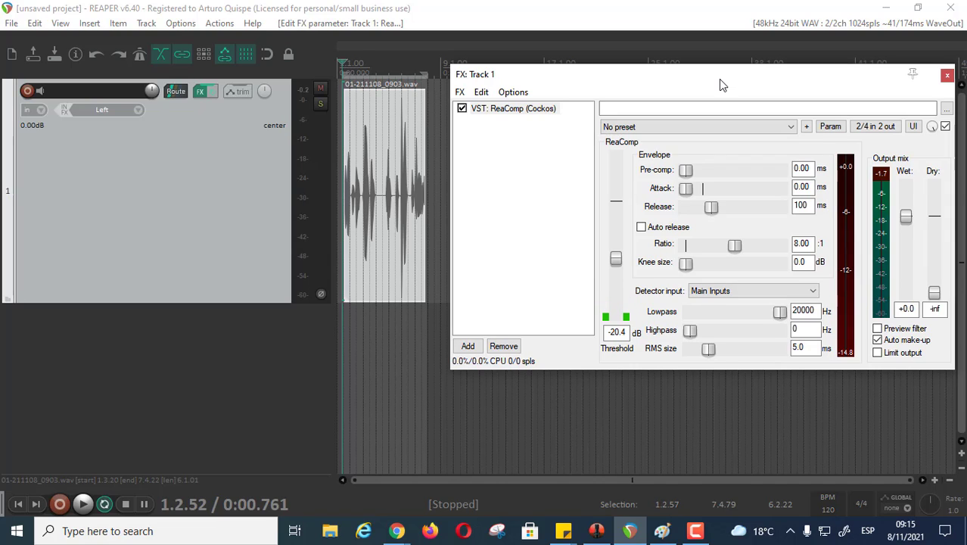
- Toggle ReaComp's bypass and play the recording to compare the uncompressed and compressed sound
left_click(946, 128)
key("space")
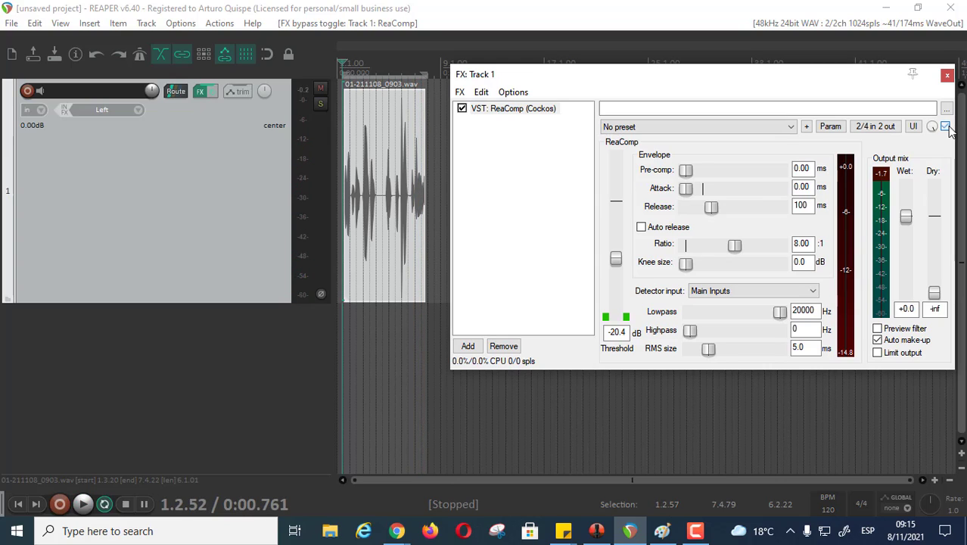
key("space")
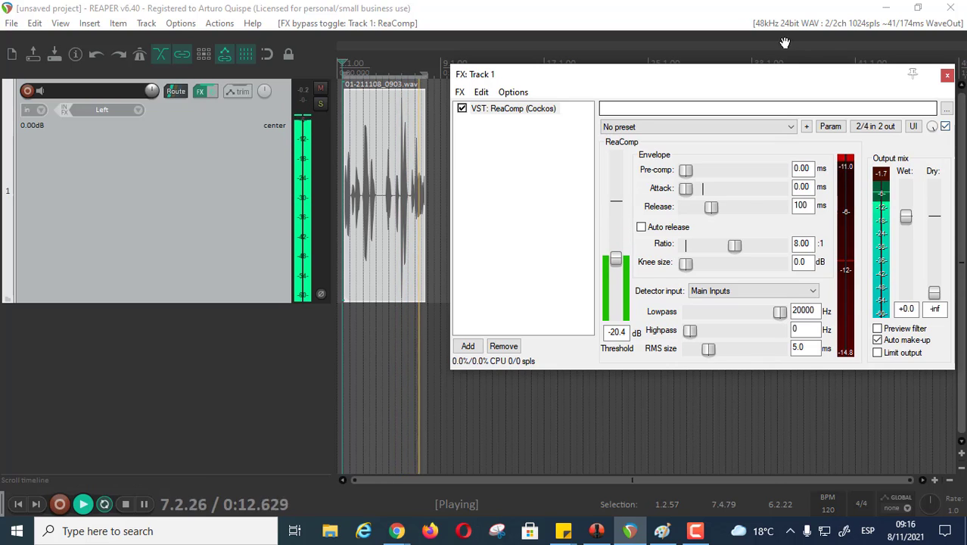
key("space")
- Move the effects window over the track area and place the edit cursor in the empty space after the first recording, at 15.2.36
left_click_drag(704, 89, 528, 197)
left_click(499, 127)
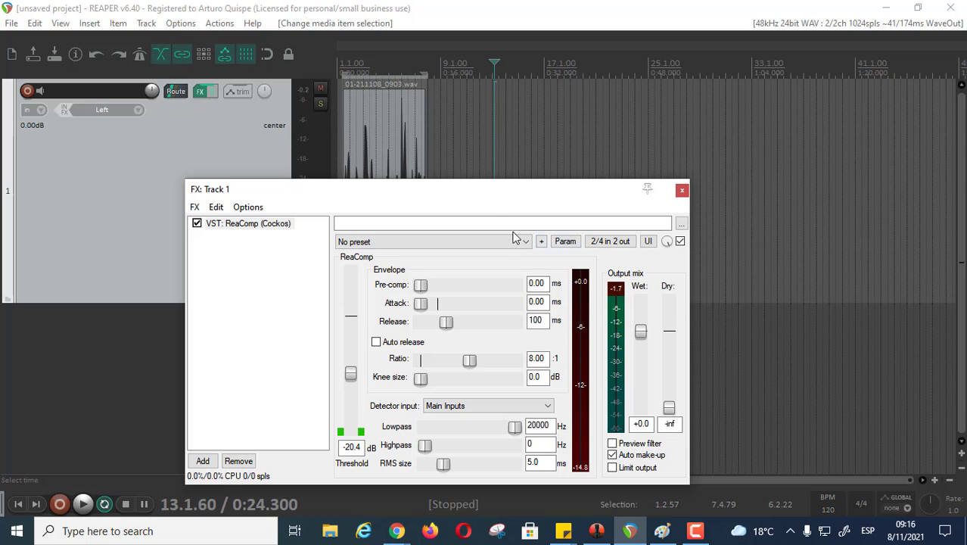
left_click_drag(478, 198, 729, 75)
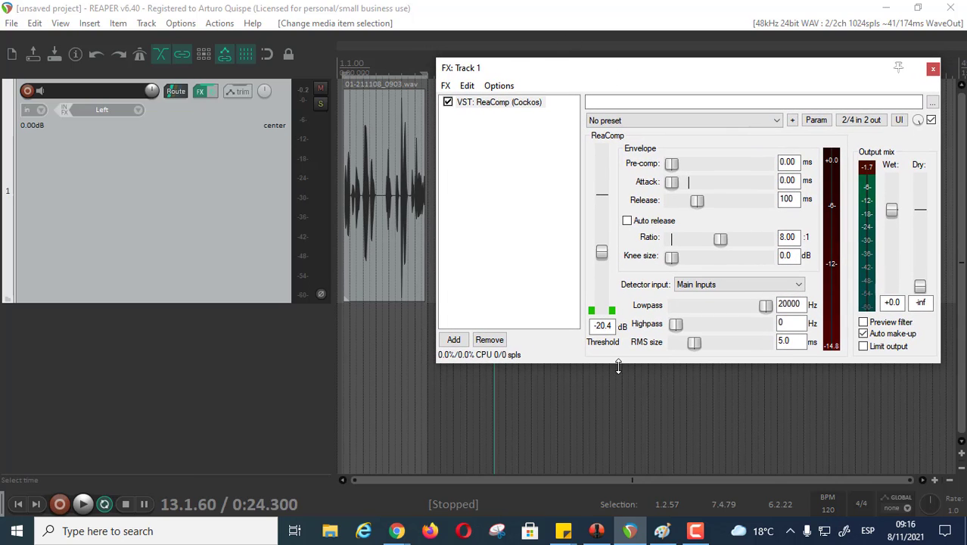
left_click_drag(556, 68, 403, 142)
left_click(522, 88)
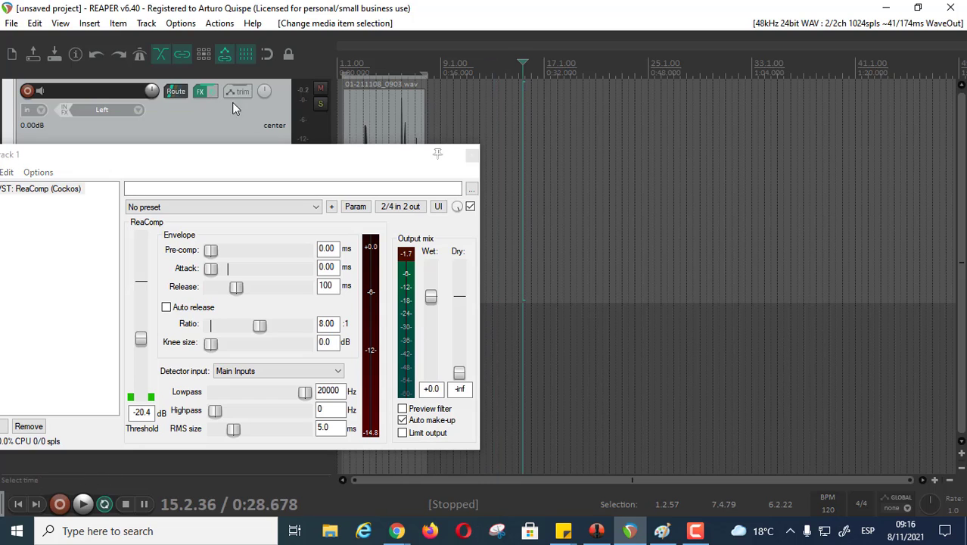
- Arm and mute track 1, and record a second voice take from the edit cursor
left_click(29, 90)
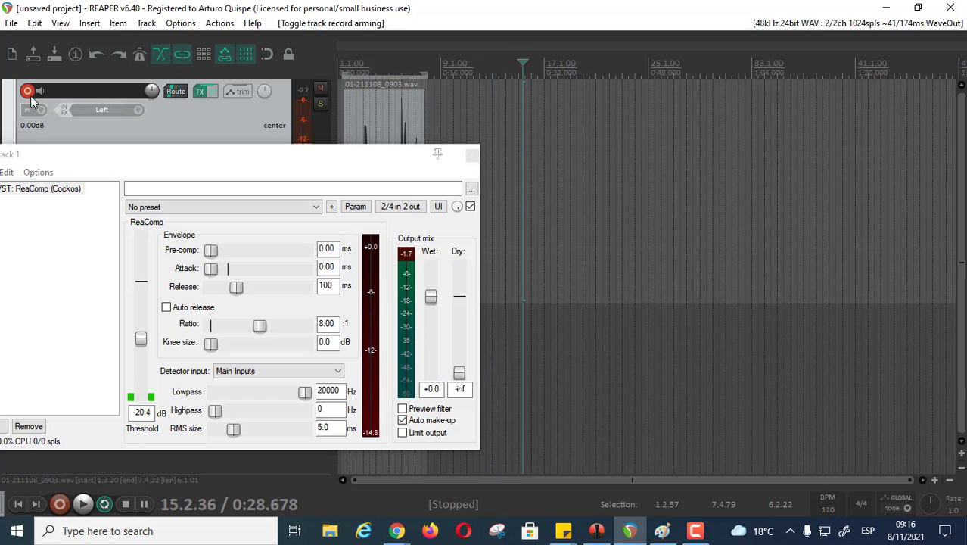
left_click(321, 90)
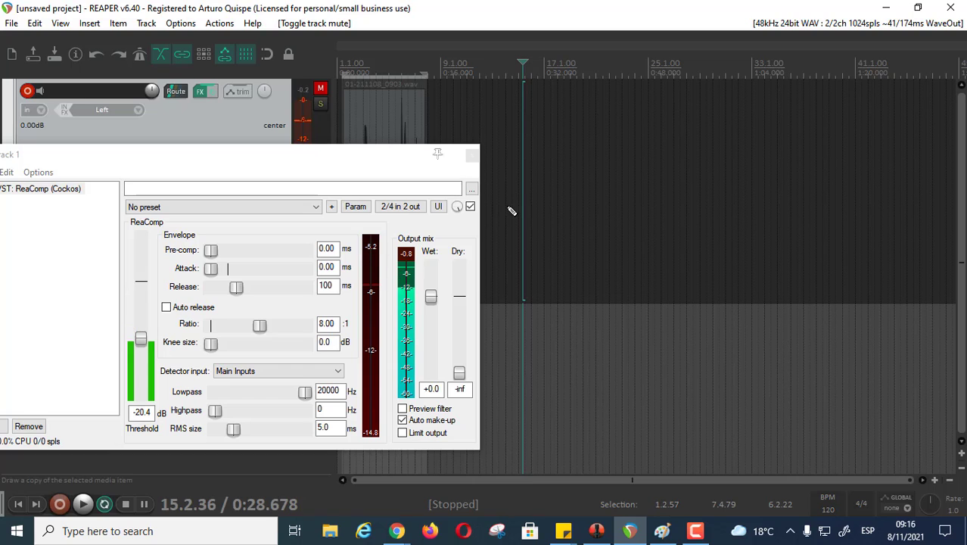
key("ctrl+r")
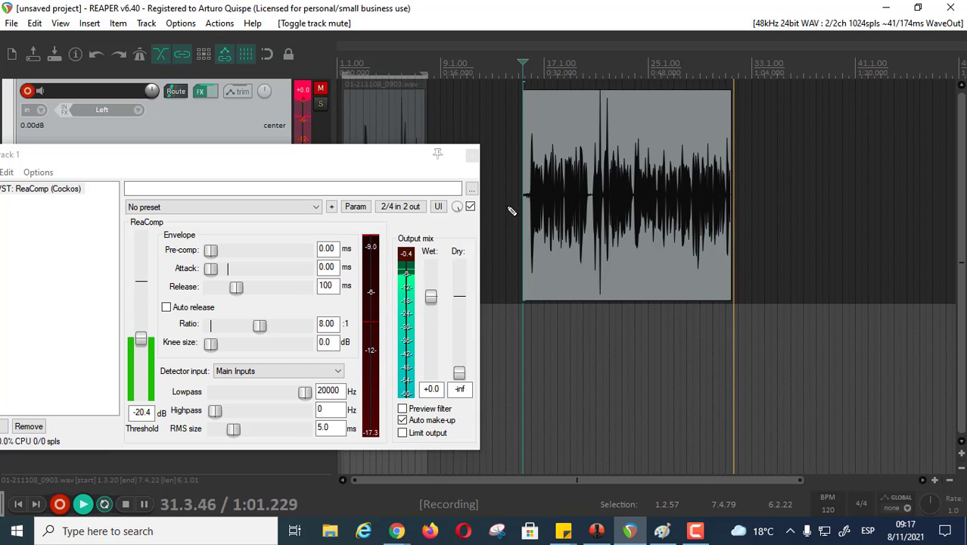
key("space")
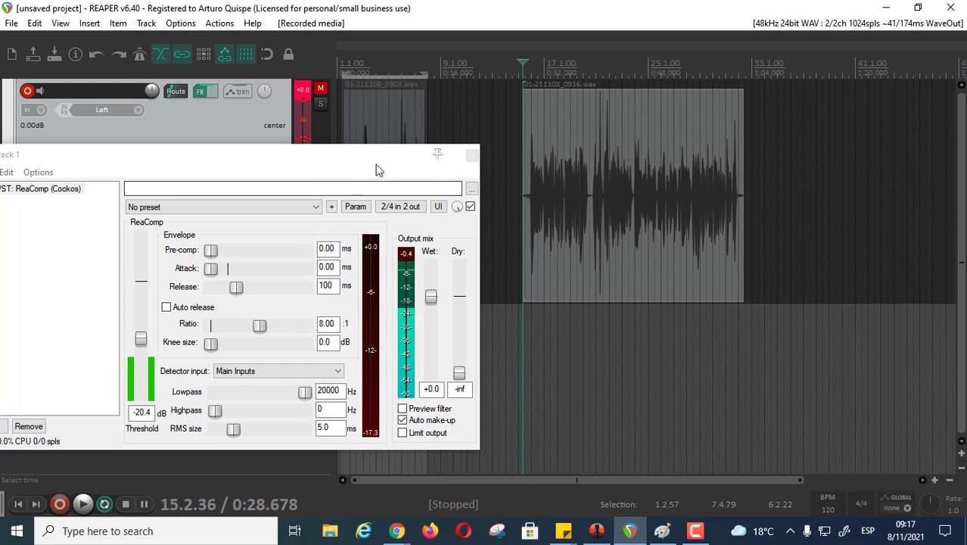
- Close the effects window and take track 1 out of mute and record arm
left_click(472, 155)
left_click(320, 89)
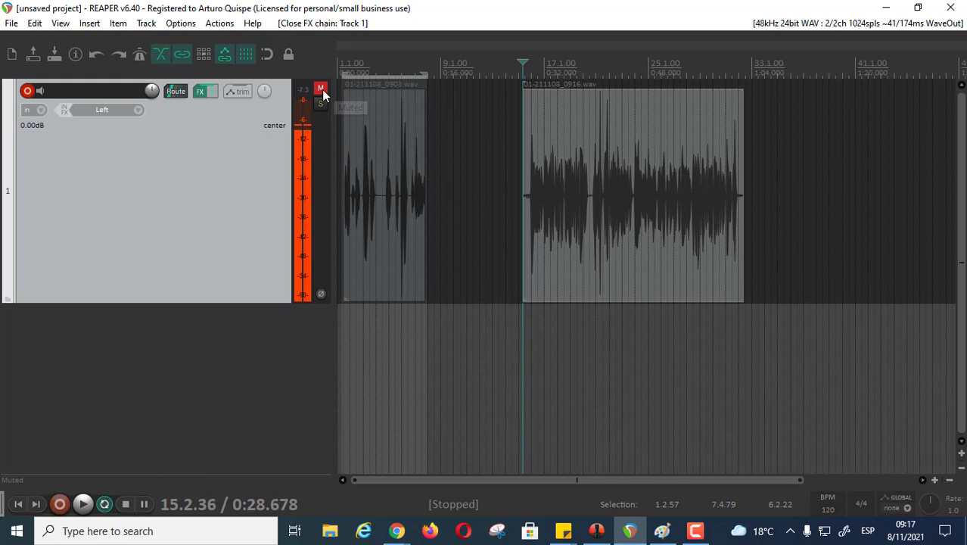
left_click(27, 91)
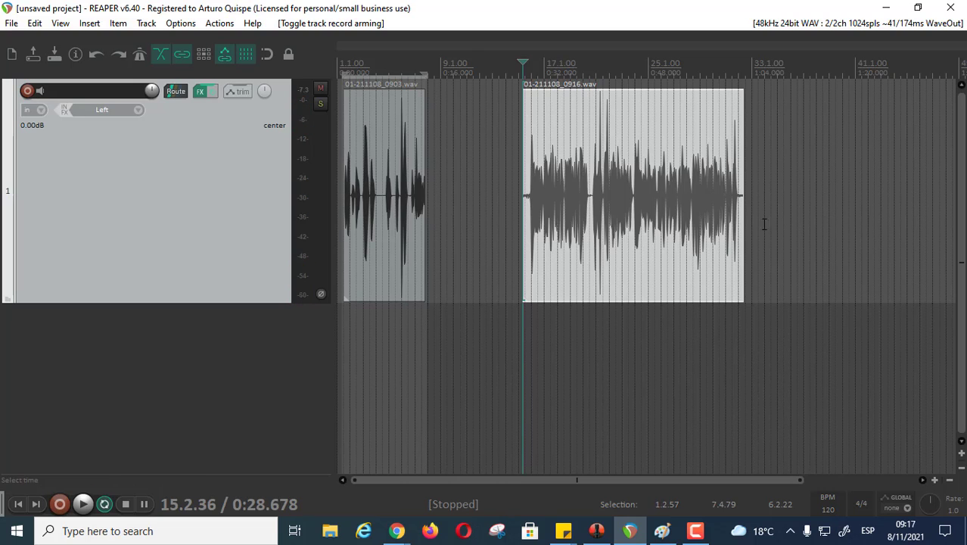
- Place the edit cursor near the start of the second take, at 15.4.05, and play it back
scroll(396, 186, "up", 3)
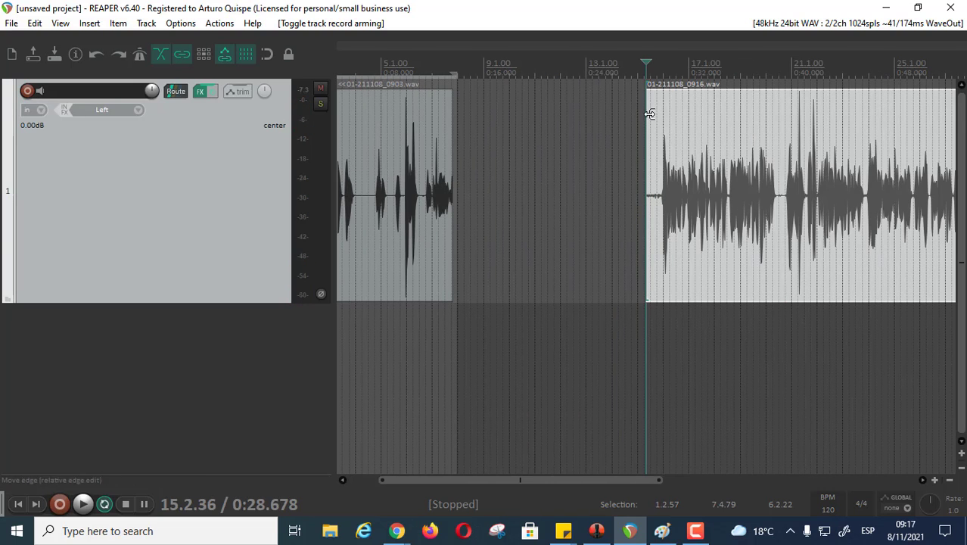
left_click(658, 68)
scroll(684, 244, "down", 5)
scroll(684, 250, "up", 3)
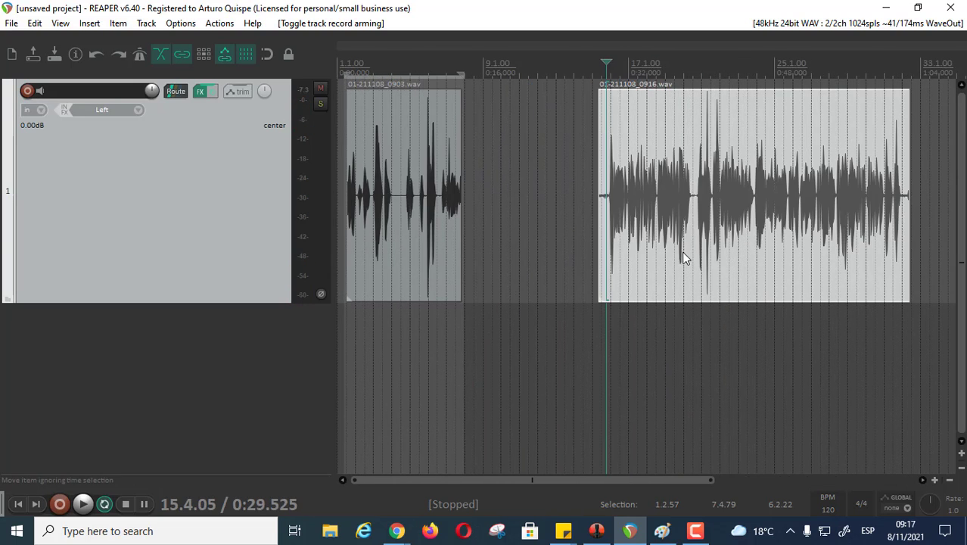
key("space")
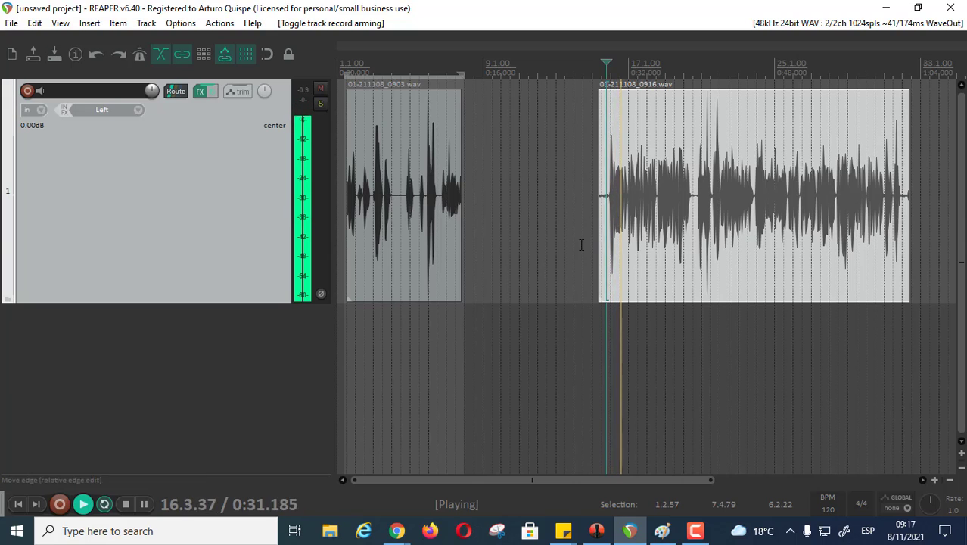
scroll(712, 256, "up", 4)
scroll(720, 255, "down", 4)
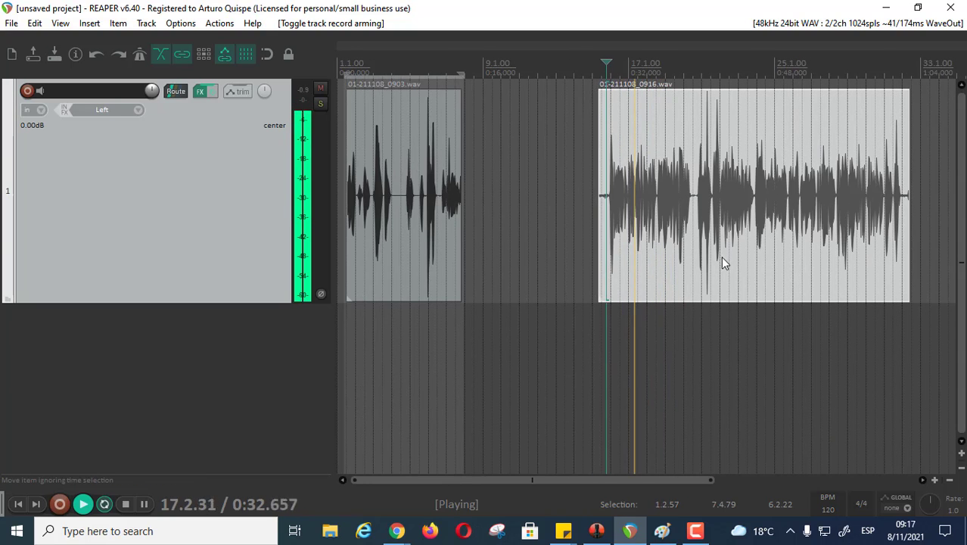
- Reopen ReaComp to lower its threshold to -21.6 dB while the second take plays, and bypass the compressor
left_click(201, 91)
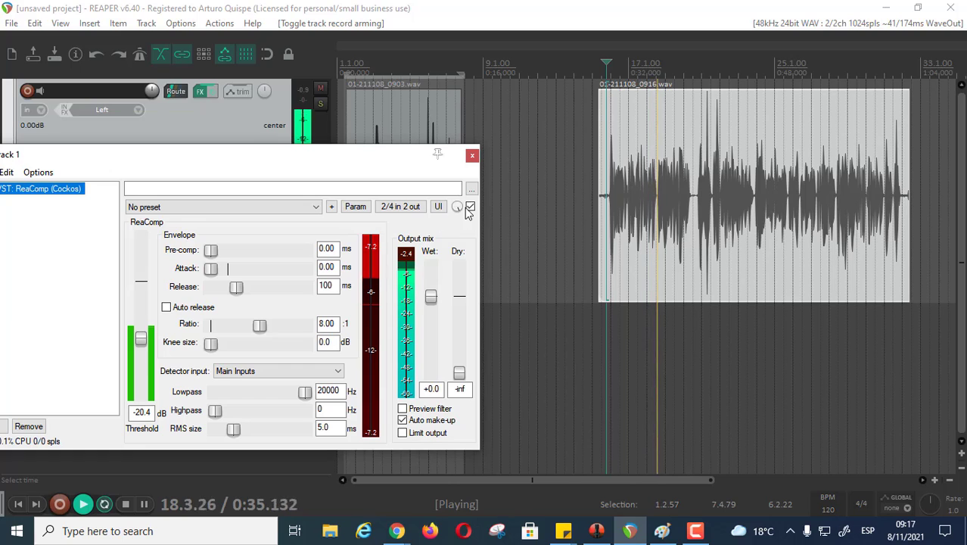
left_click_drag(141, 340, 144, 341)
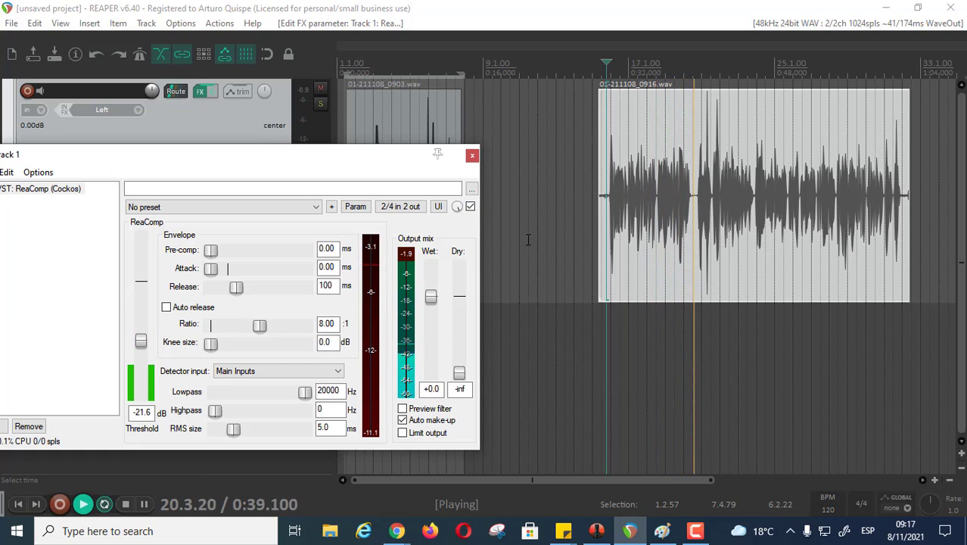
left_click(470, 207)
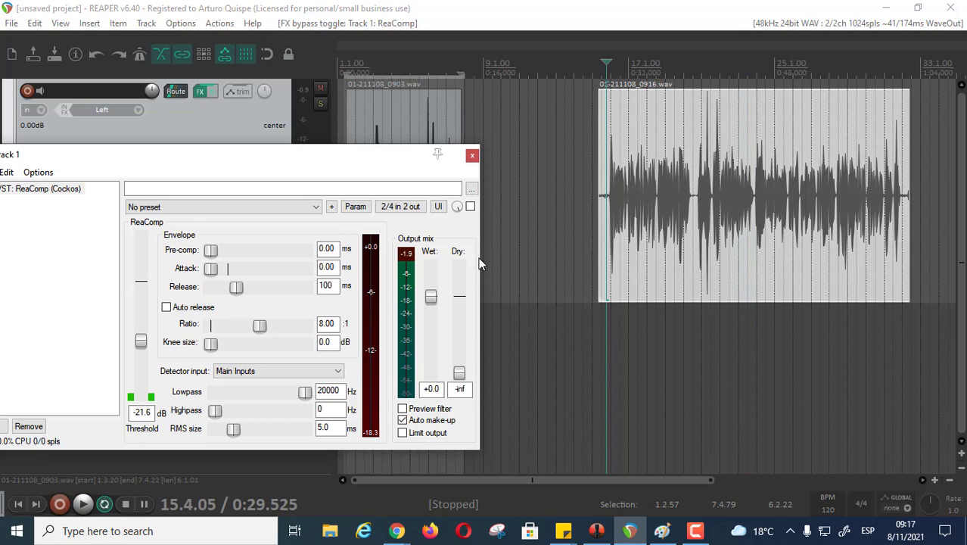
- Examine up close the two tall waveform peaks in the second take, between about 0:40 and 0:42
left_click(718, 176)
scroll(723, 170, "up", 8)
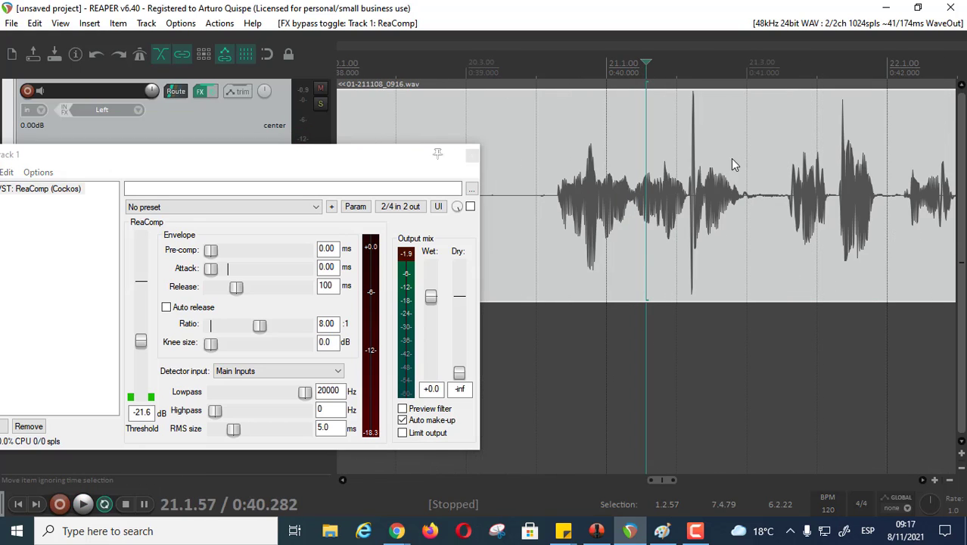
scroll(708, 203, "up", 3)
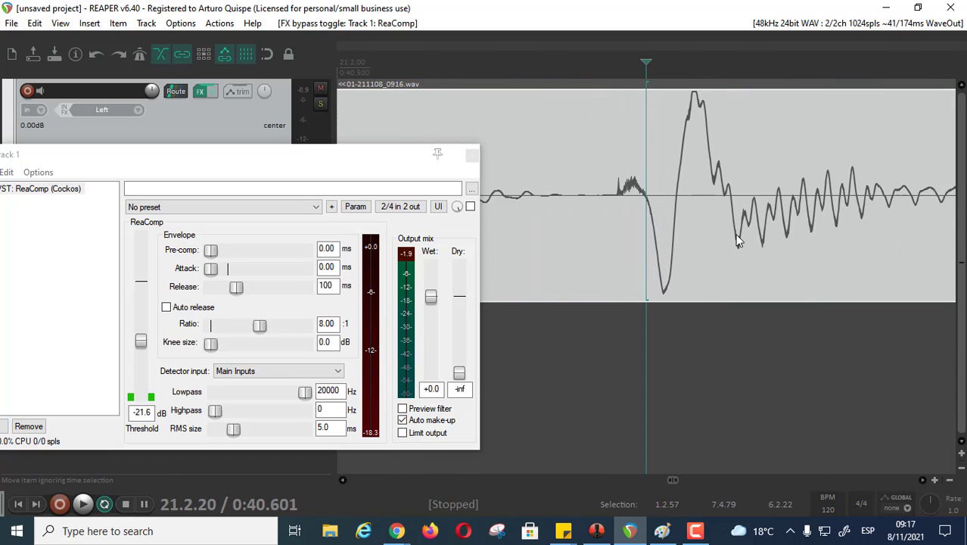
scroll(645, 272, "down", 10)
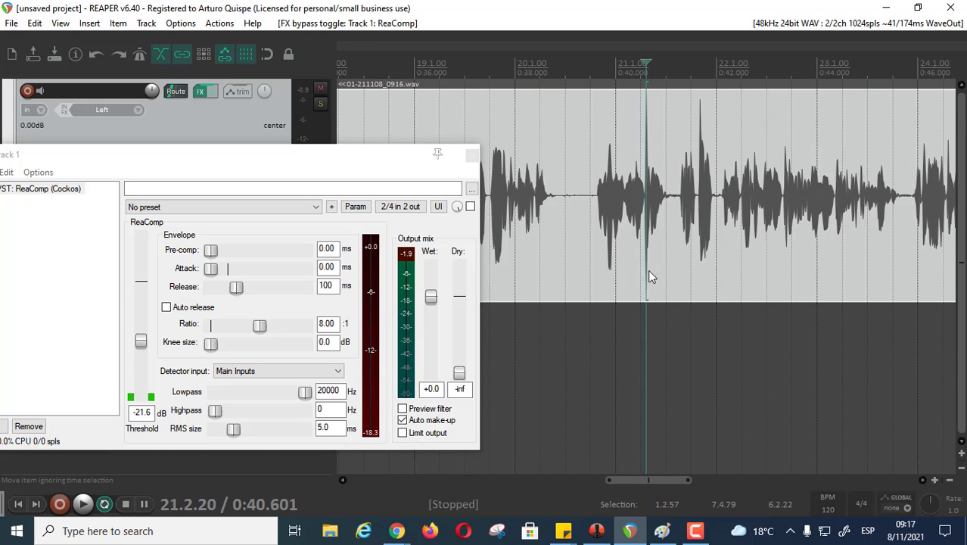
left_click(663, 224)
scroll(687, 291, "up", 6)
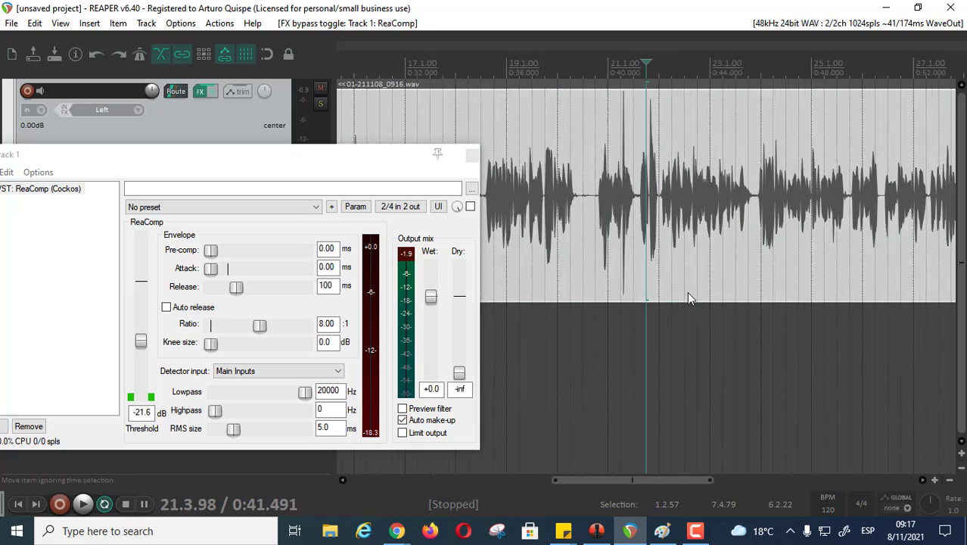
left_click(720, 250)
scroll(720, 243, "down", 5)
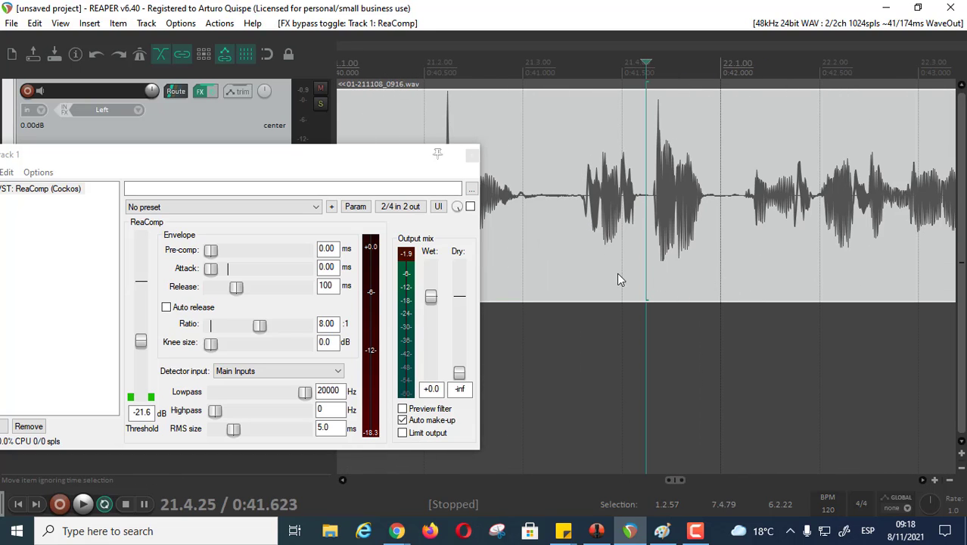
left_click(636, 255)
scroll(633, 284, "down", 5)
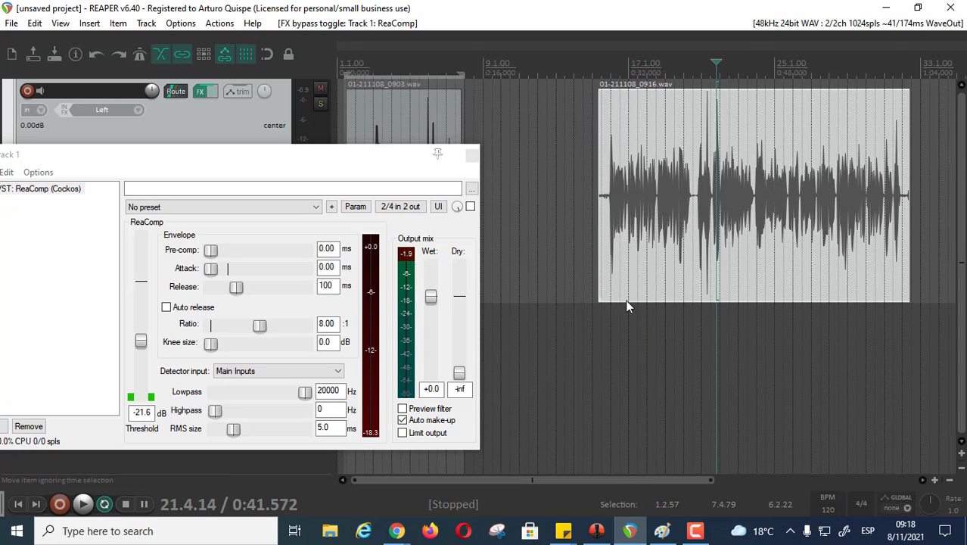
- Inspect the voice onset at the start of the second take and the quiet gap between phrases around 0:41
left_click(608, 206)
scroll(646, 228, "up", 6)
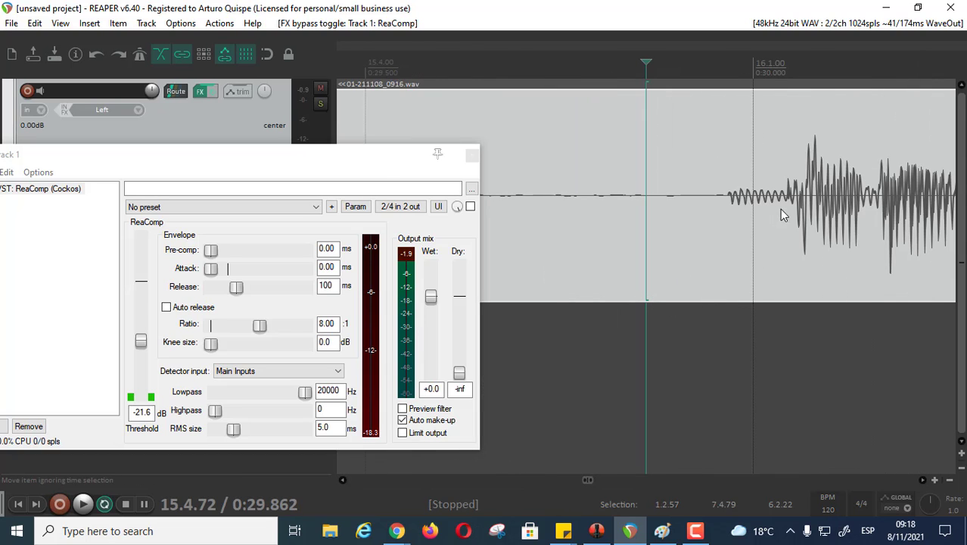
scroll(787, 257, "down", 8)
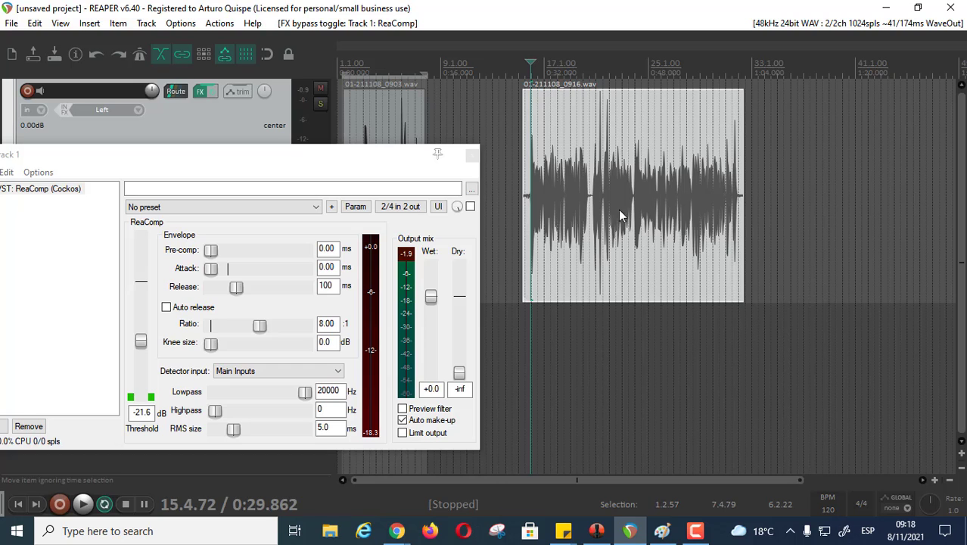
scroll(617, 250, "up", 6)
left_click(643, 246)
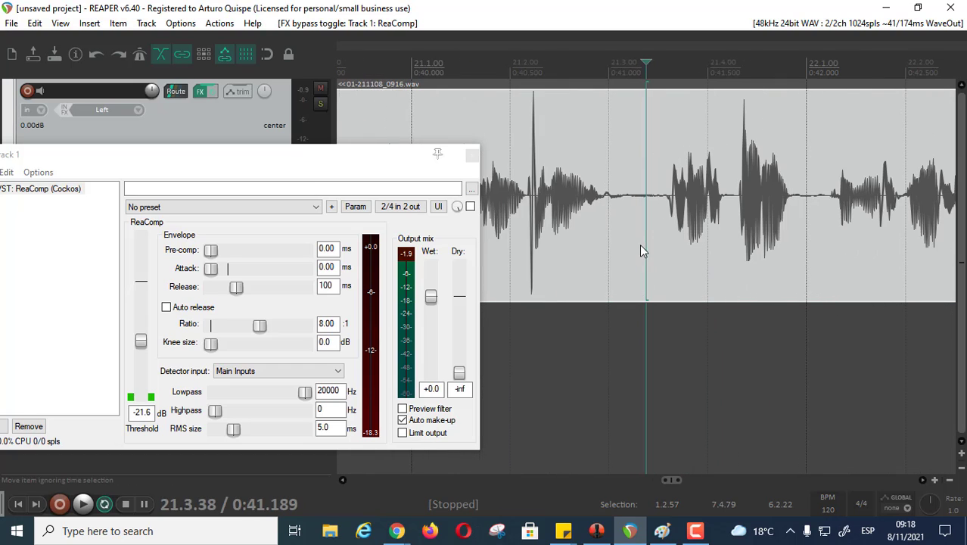
- Examine up close the first tall waveform peak in the second take, around 0:40.5
left_click(528, 204)
scroll(615, 254, "up", 4)
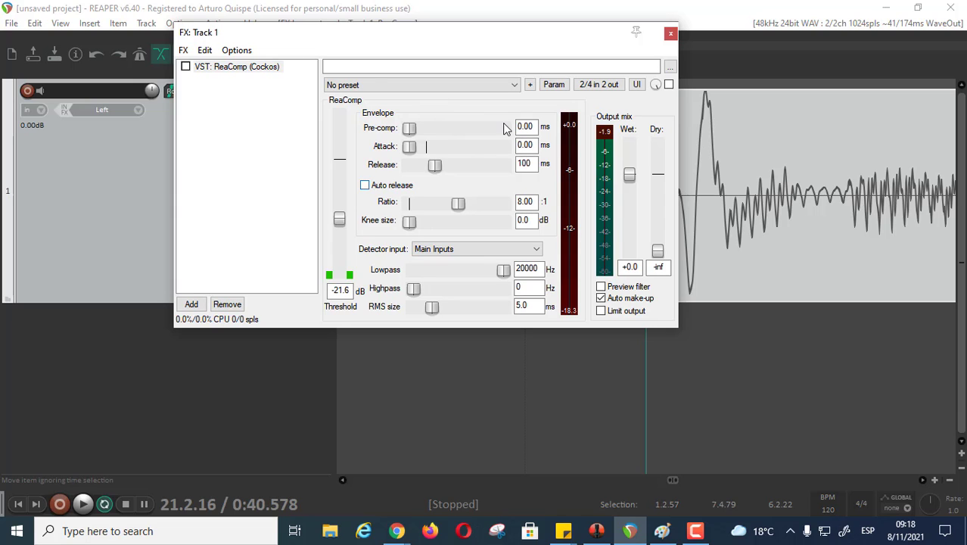
left_click_drag(513, 40, 376, 81)
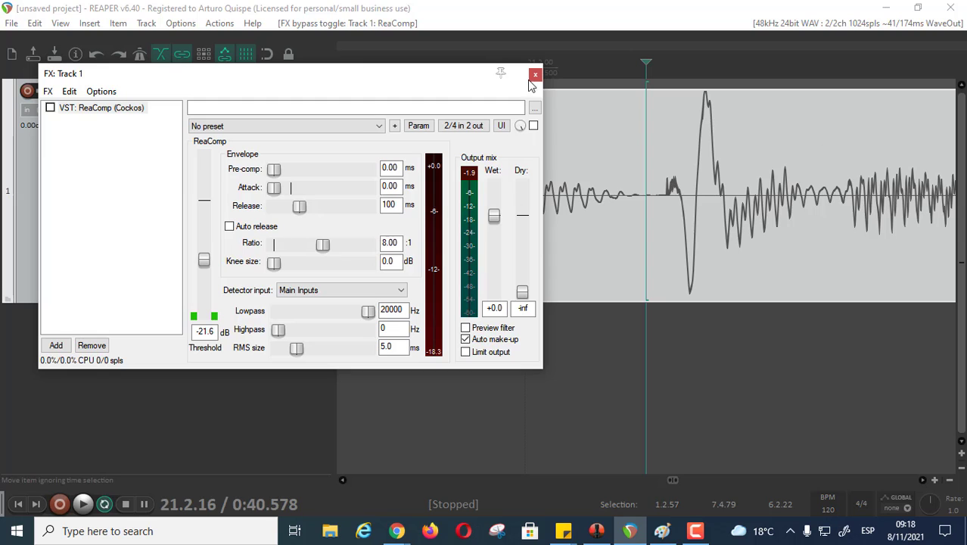
scroll(796, 255, "down", 8)
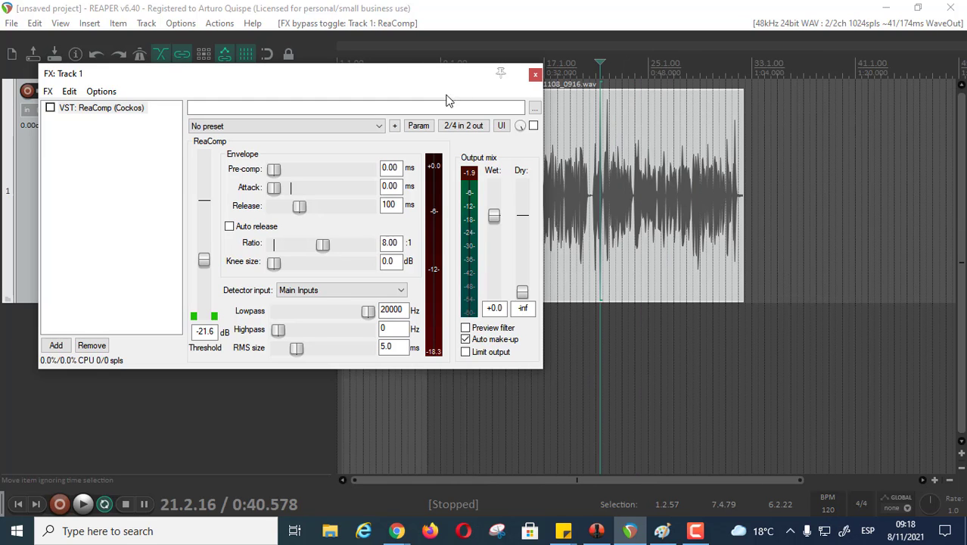
- Split the second take at 15.4.88, just before the voice starts, and delete the quiet lead-in
left_click_drag(390, 81, 407, 189)
scroll(603, 259, "up", 3)
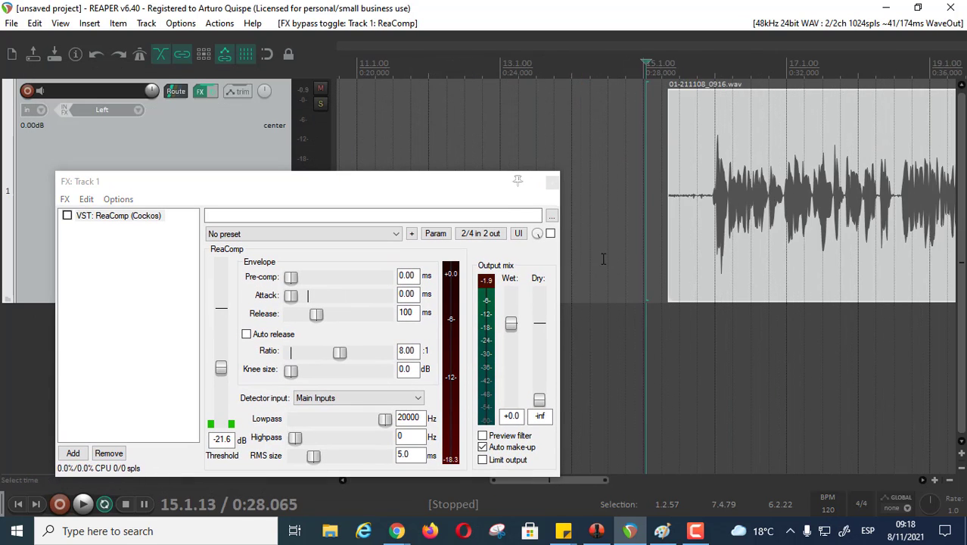
scroll(647, 250, "down", 2)
left_click(696, 216)
scroll(696, 219, "up", 5)
left_click(625, 223)
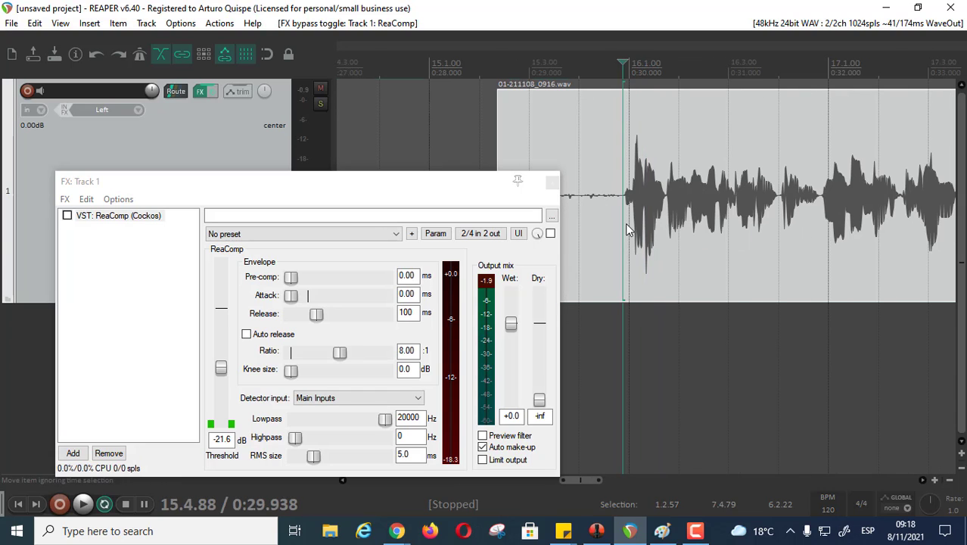
key("s")
left_click(587, 205)
key("Delete")
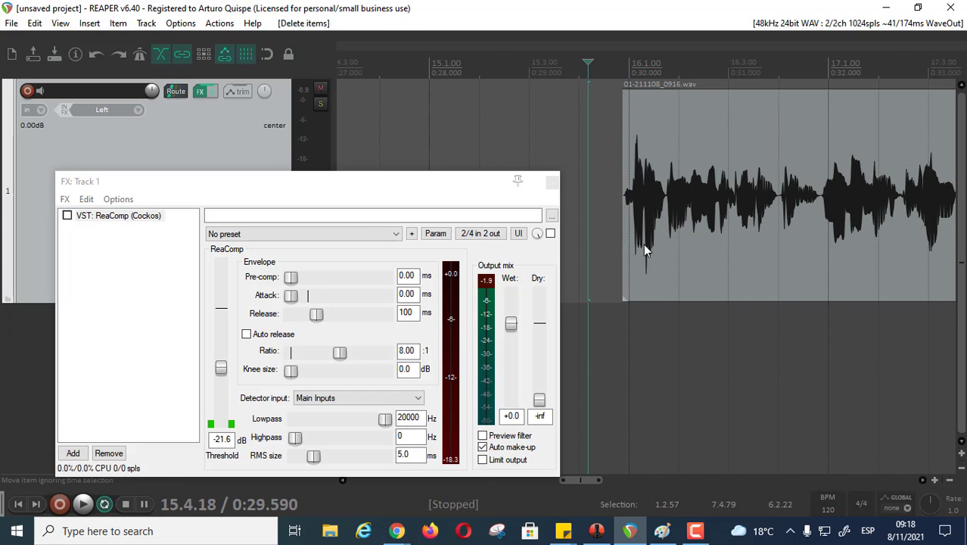
- Play the trimmed second take with ReaComp bypassed, then enable the compressor and play it again from 15.4.18
scroll(654, 258, "down", 6)
scroll(592, 242, "up", 3)
left_click_drag(399, 182, 399, 120)
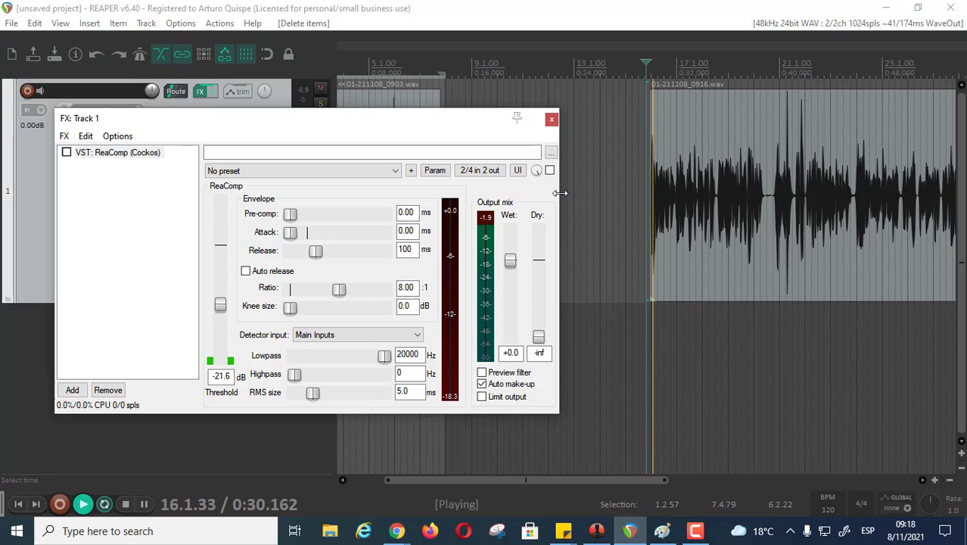
key("space")
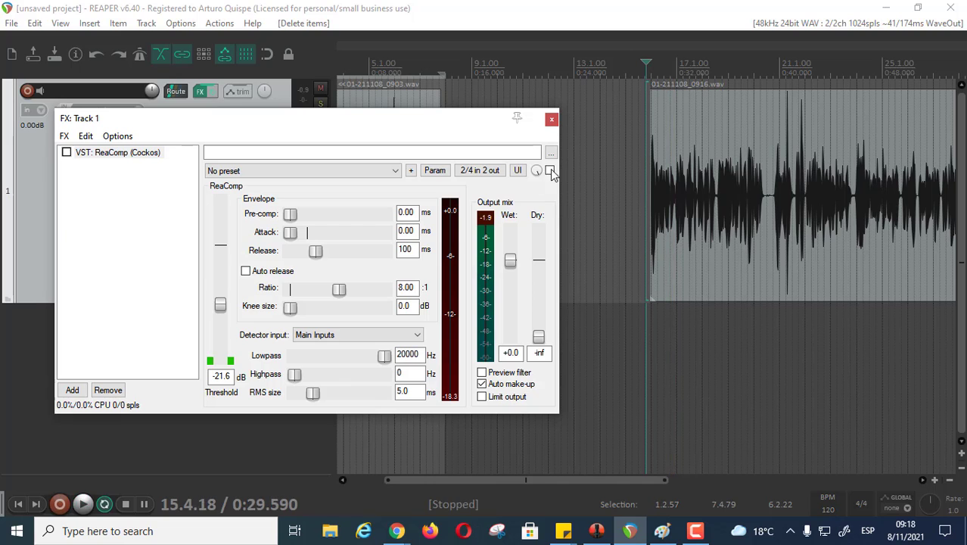
left_click(550, 170)
key("space")
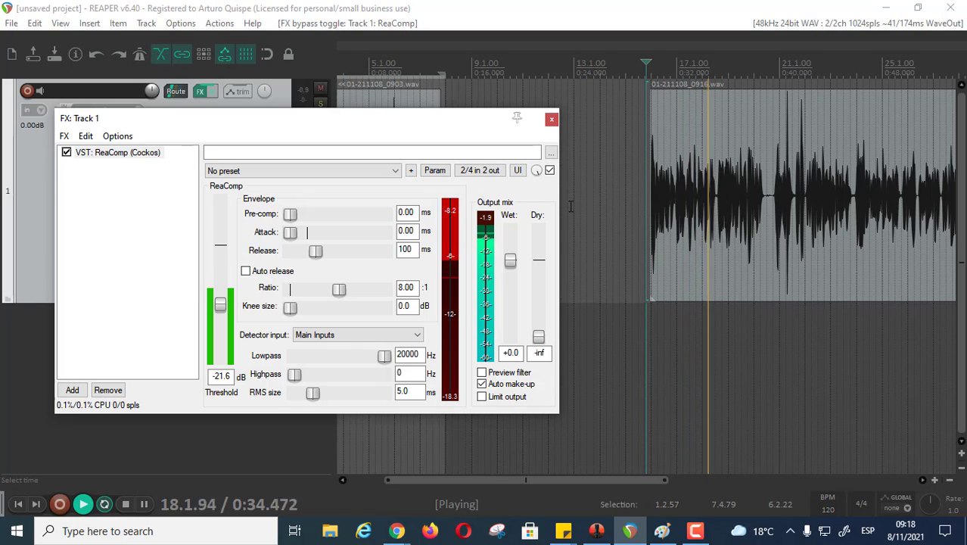
key("space")
- Listen to the quiet gap in the second take from 20.2.33 with ReaComp active
left_click(771, 208)
scroll(772, 219, "up", 4)
scroll(772, 220, "up", 2)
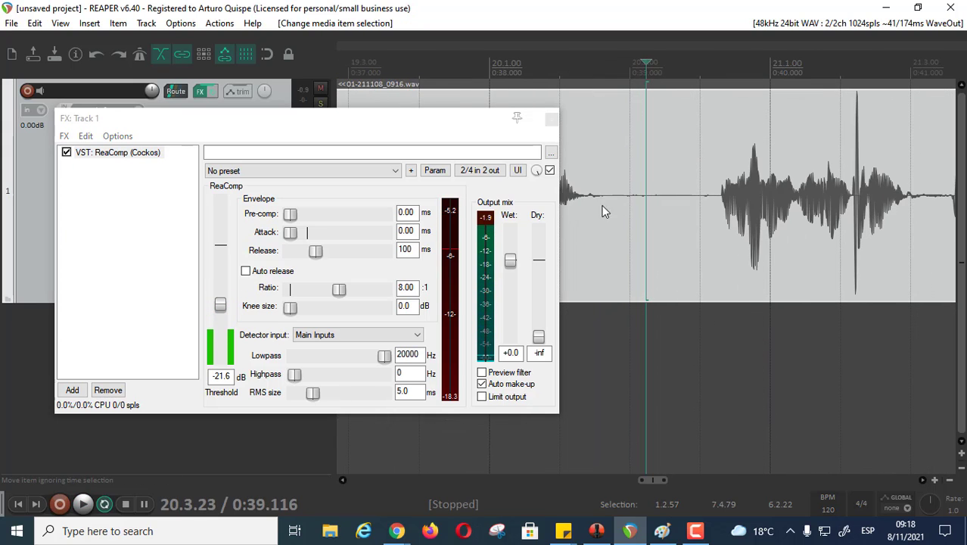
key("space")
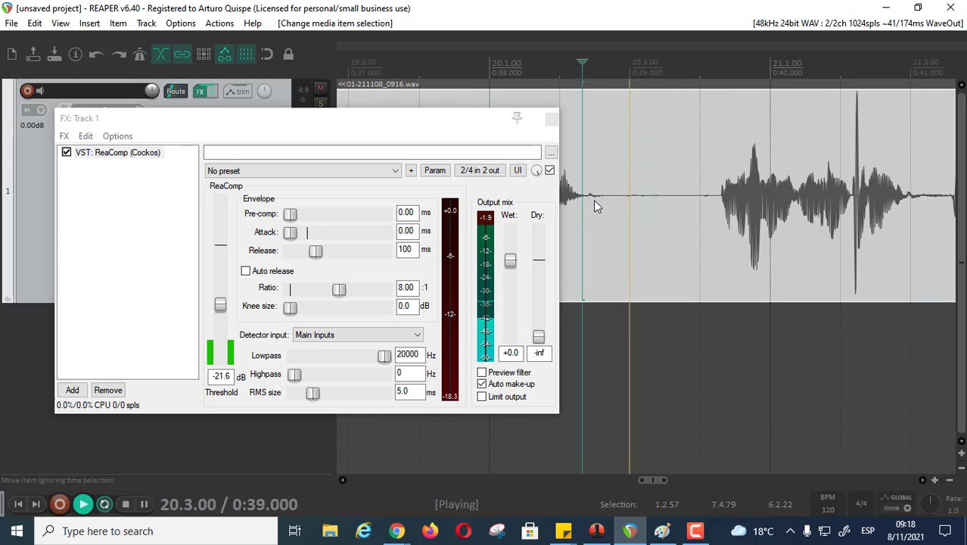
key("space")
scroll(619, 212, "down", 4)
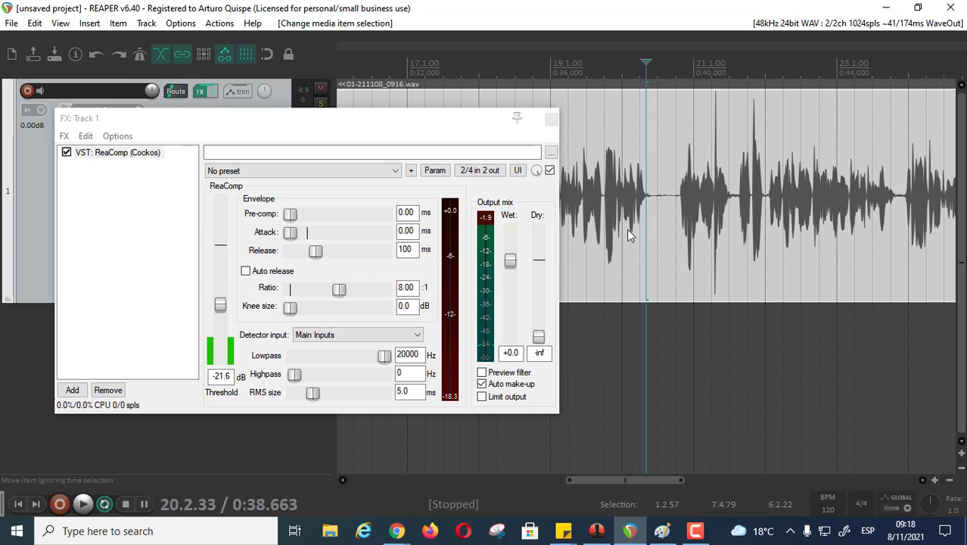
key("space")
key("space")
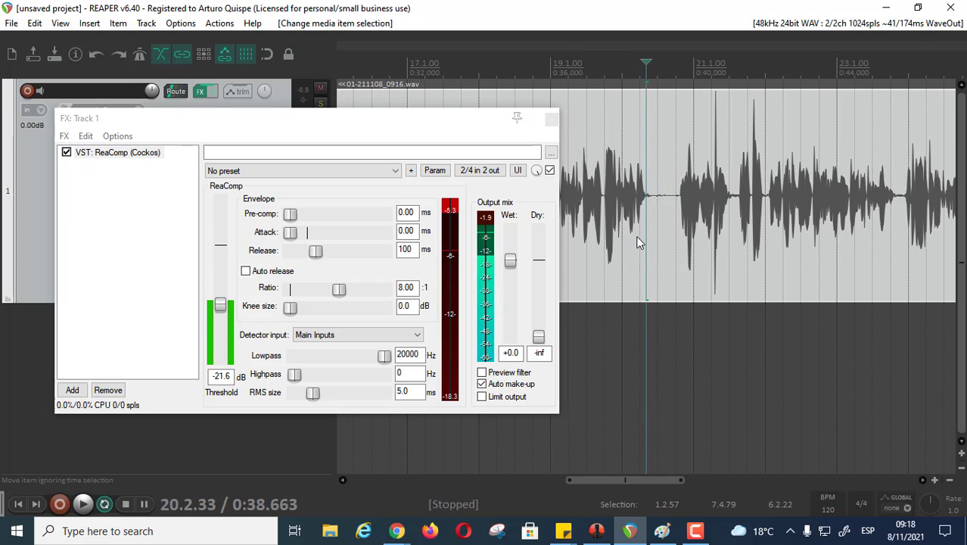
- Compare the gap and following phrase from 20.2.33 with ReaComp bypassed and active, leaving the compressor enabled
left_click(551, 170)
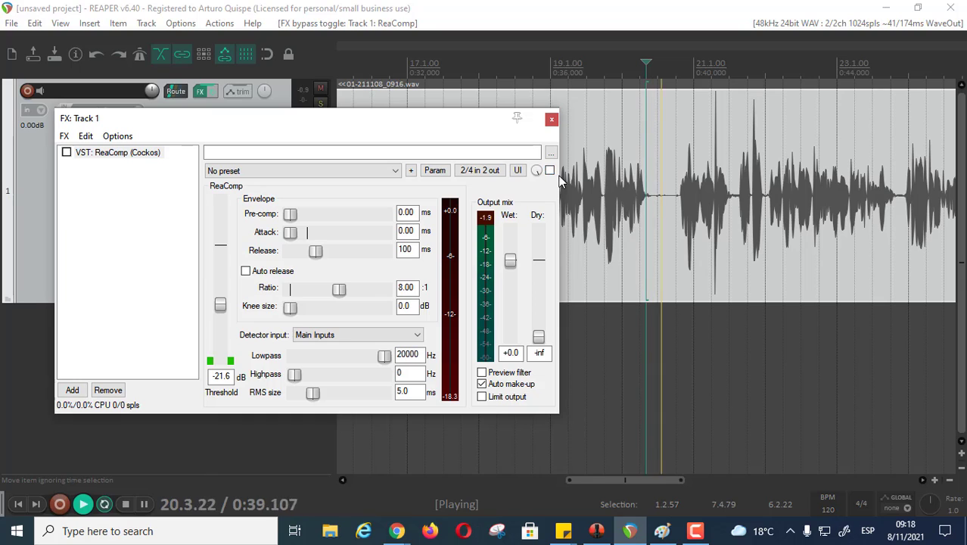
key("space")
key("space")
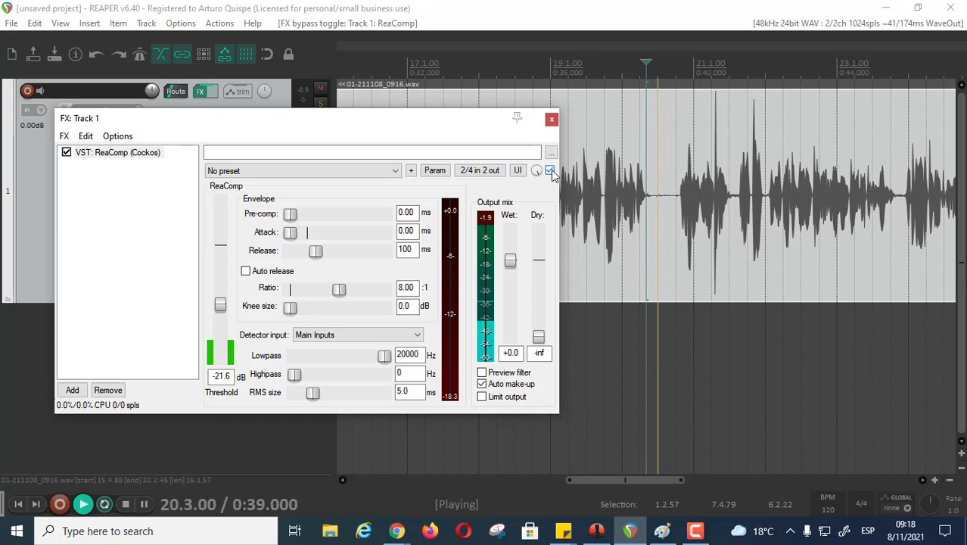
key("space")
left_click(550, 170)
key("space")
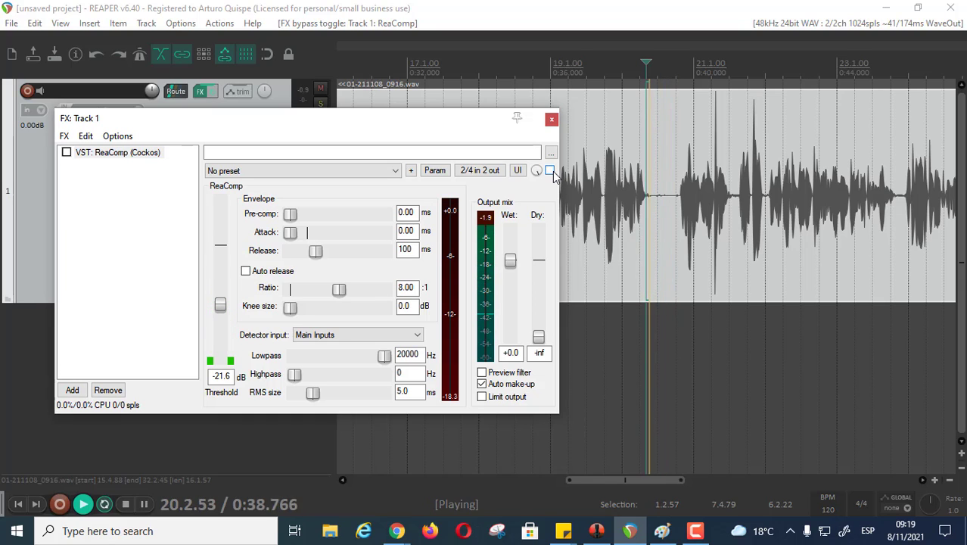
key("space")
left_click(553, 171)
key("space")
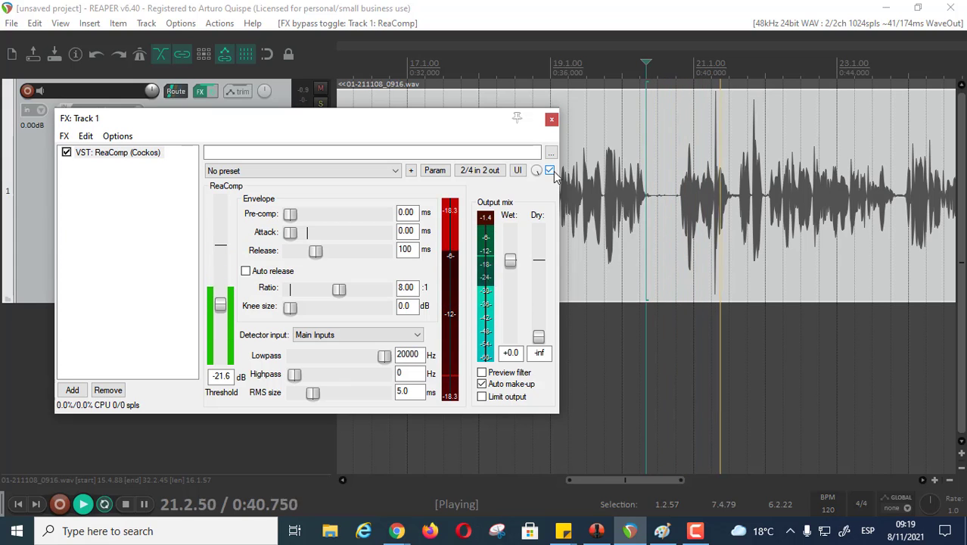
key("space")
- Inspect the waveform detail of the tall peak just before 21.2.31 in the second take
left_click(717, 224)
scroll(697, 225, "up", 10)
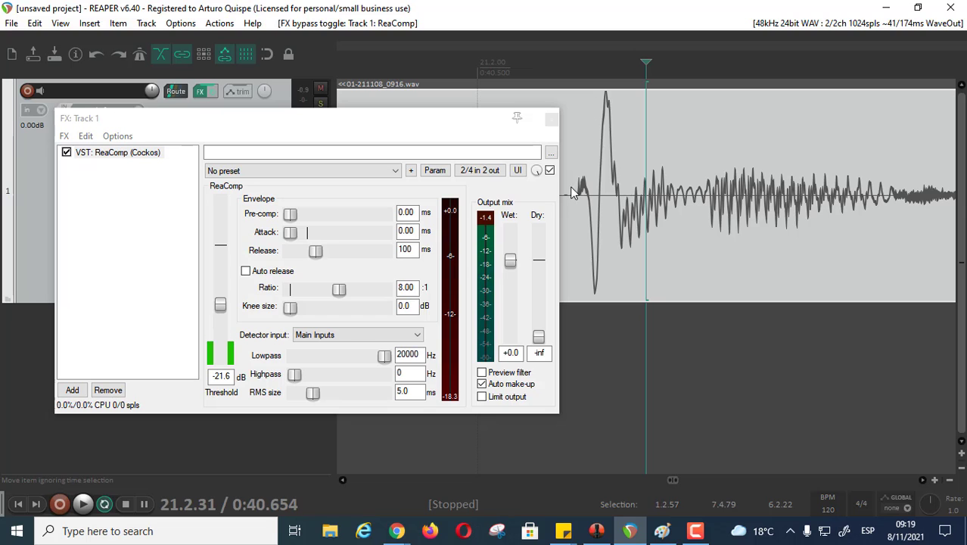
scroll(583, 188, "down", 10)
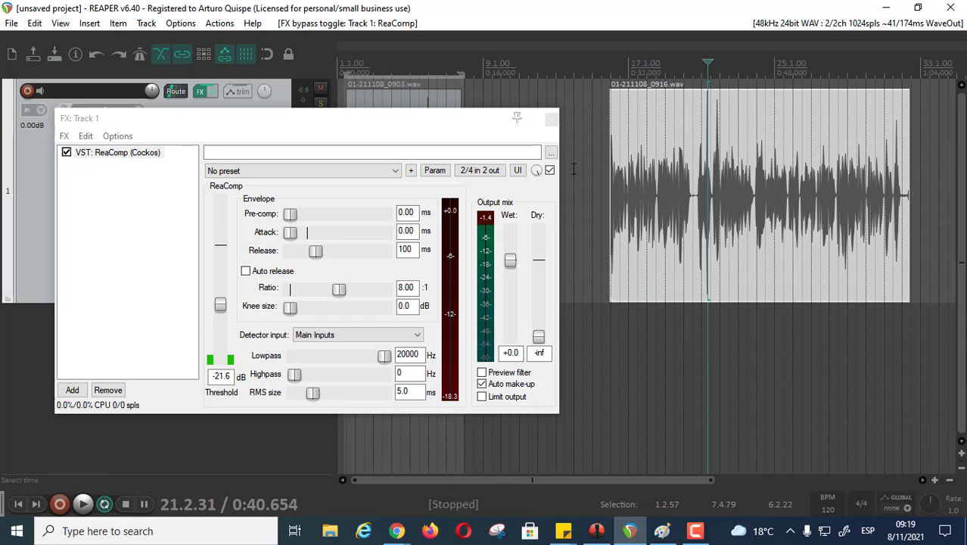
- Place the edit cursor in the empty space between the two takes, at 13.4.64, and close the track's FX window
left_click(573, 182)
left_click_drag(448, 128, 492, 99)
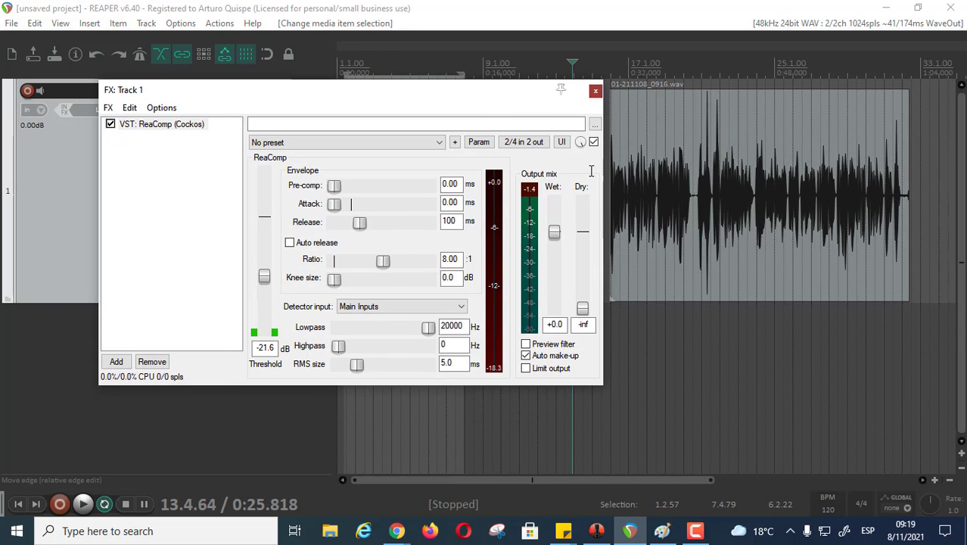
left_click(595, 91)
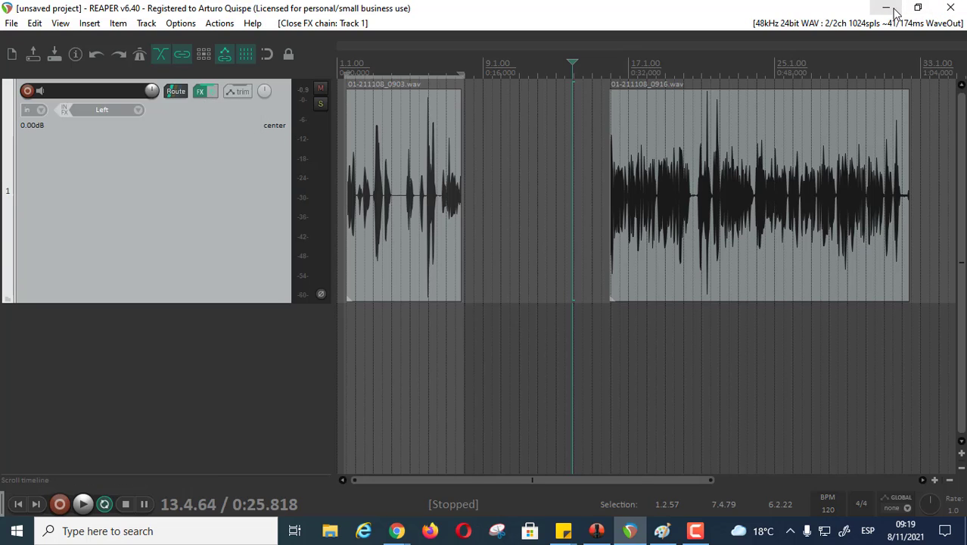